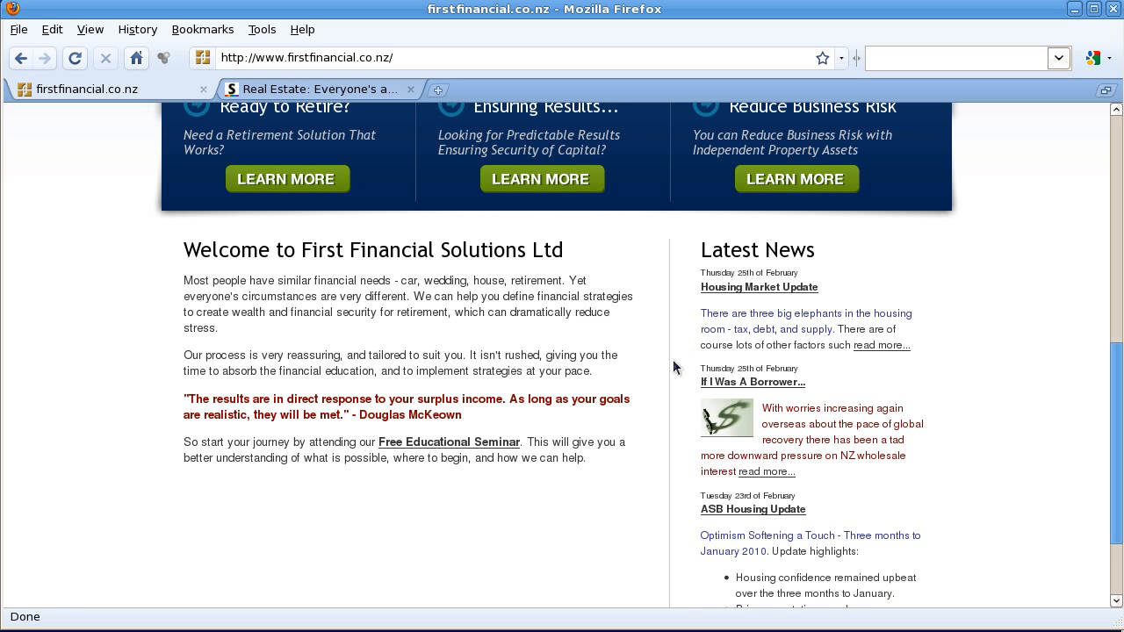
Step: Append 'admin' after co.nz/ in the First Financial address bar URL
left_click(408, 61)
type("admin")
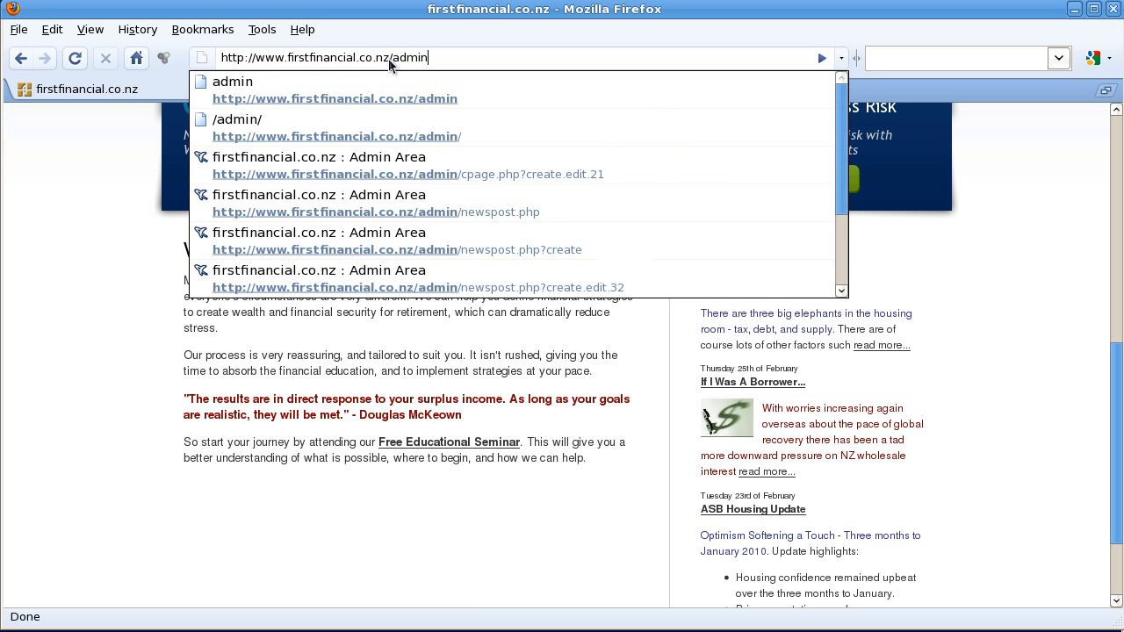
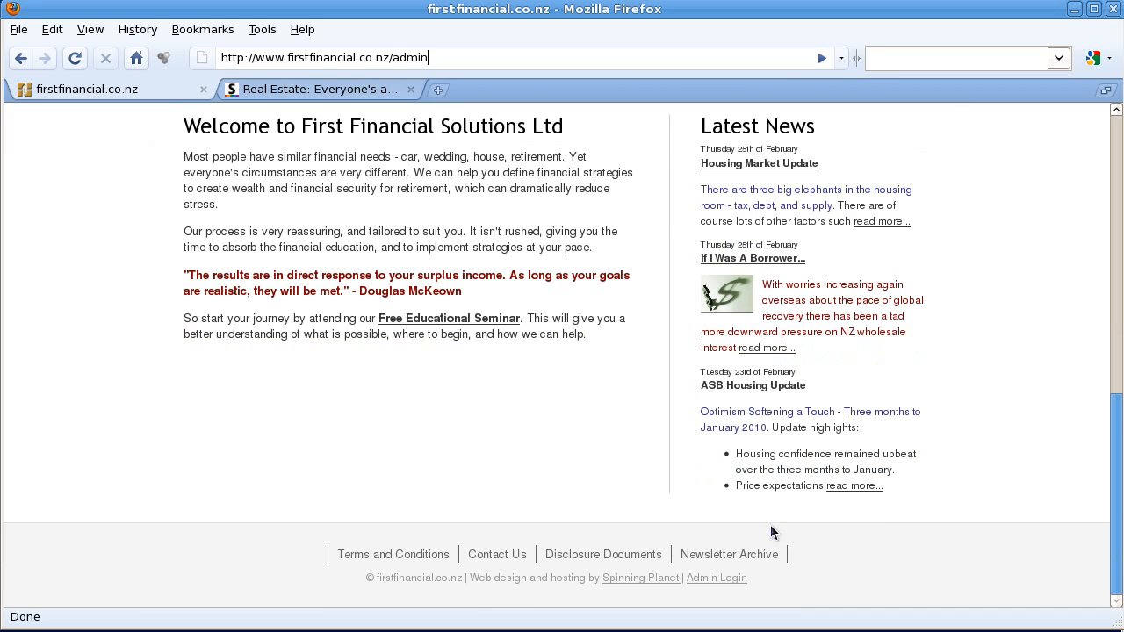
Step: Follow the footer's Admin Login link to reach the firstfinancial.co.nz admin area
left_click(712, 579)
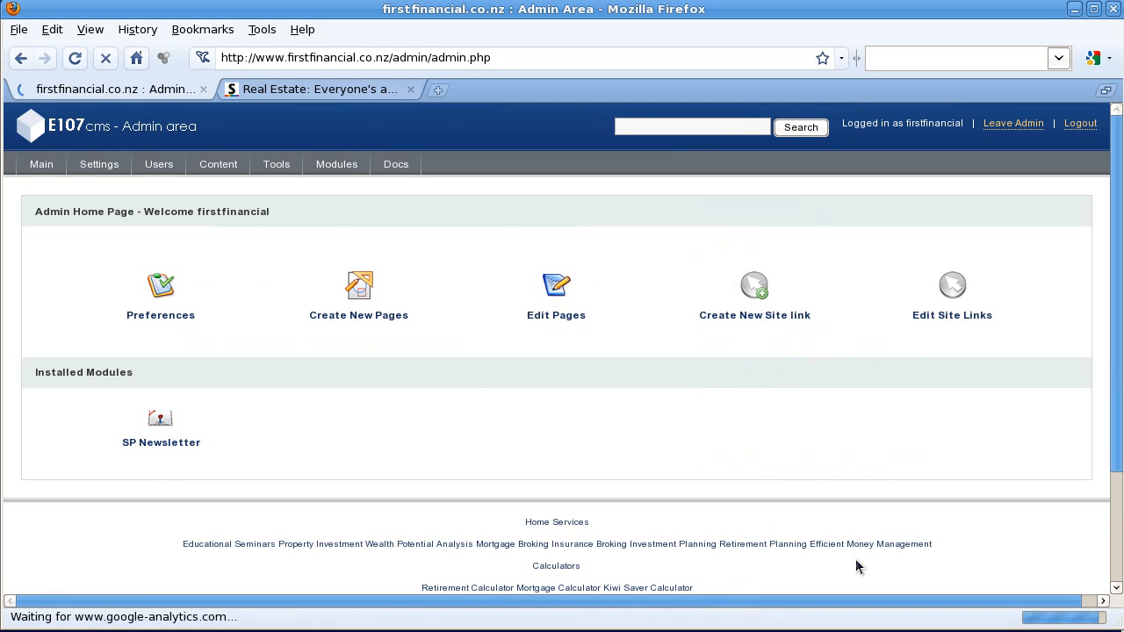
Step: Go to Content > News and start a new news item
left_click(214, 171)
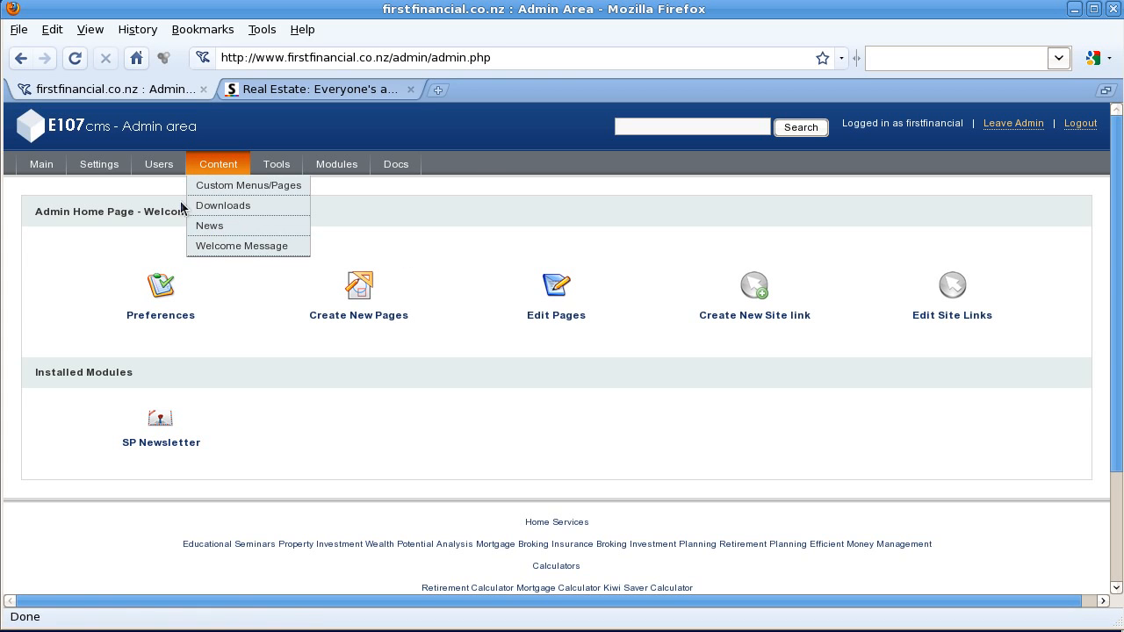
left_click(228, 224)
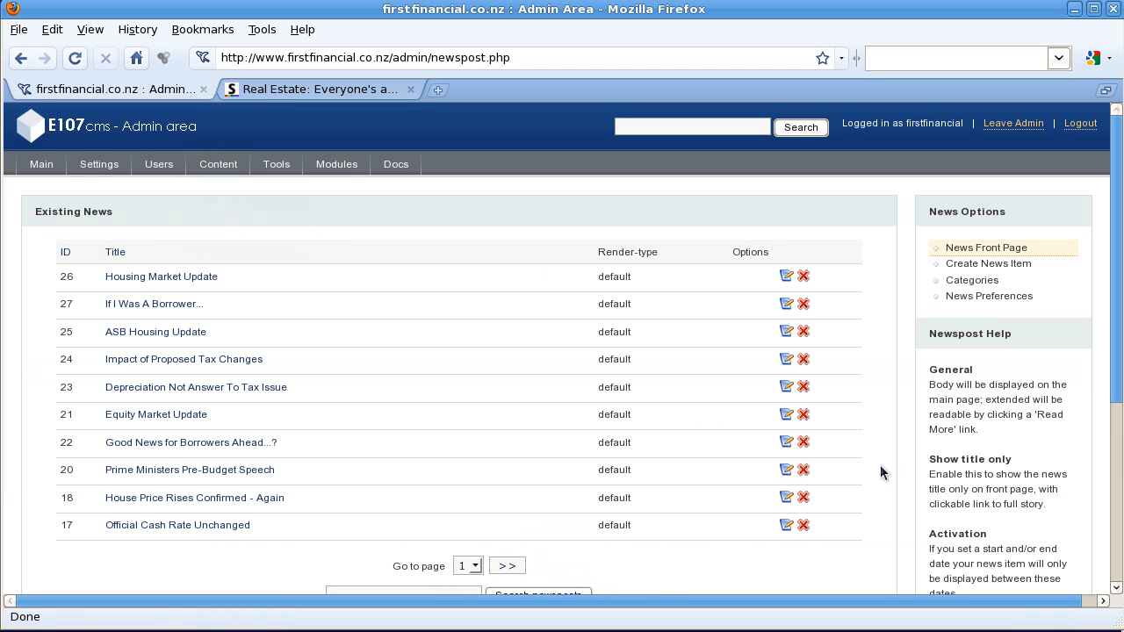
left_click(984, 266)
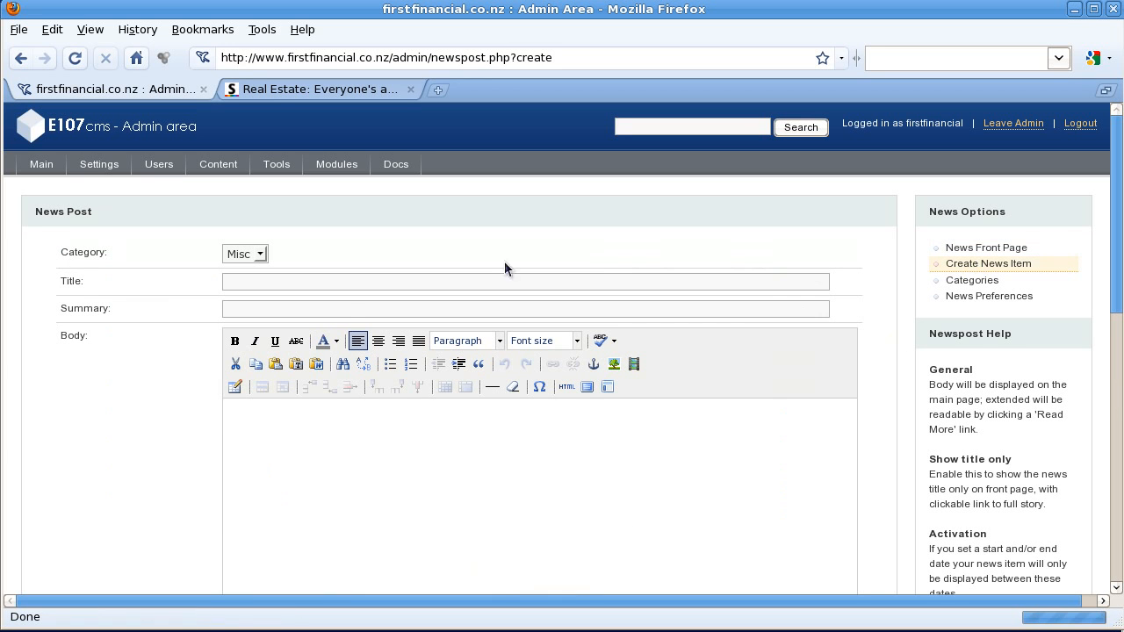
Step: Enter 'You are an expert' as the post title, focus Summary, and go back to the Stuff article
left_click(330, 282)
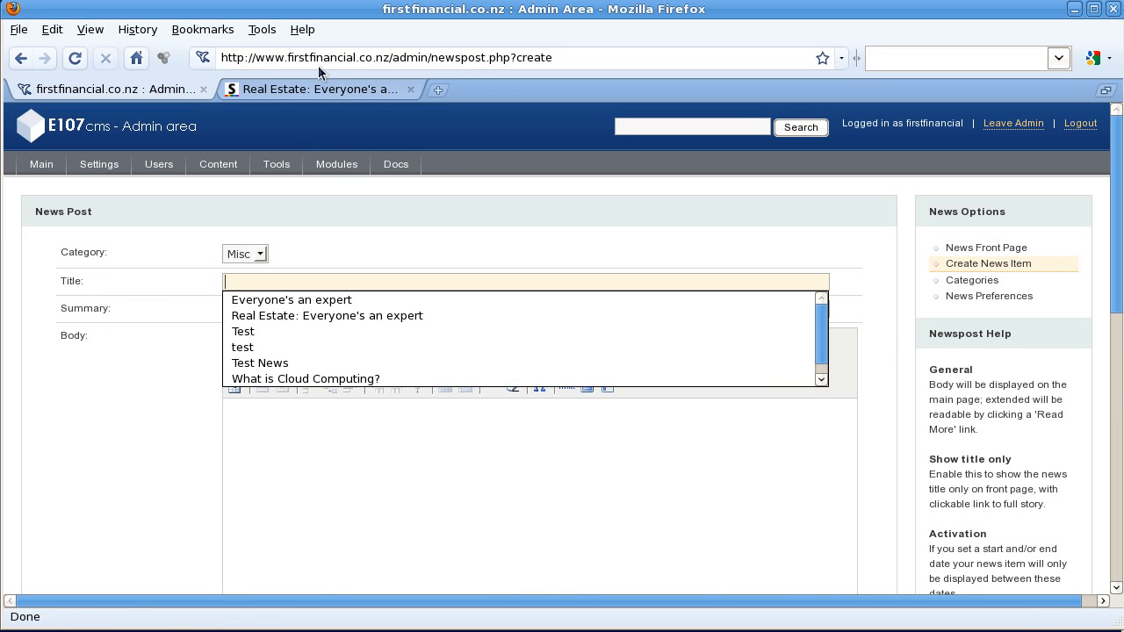
left_click(318, 88)
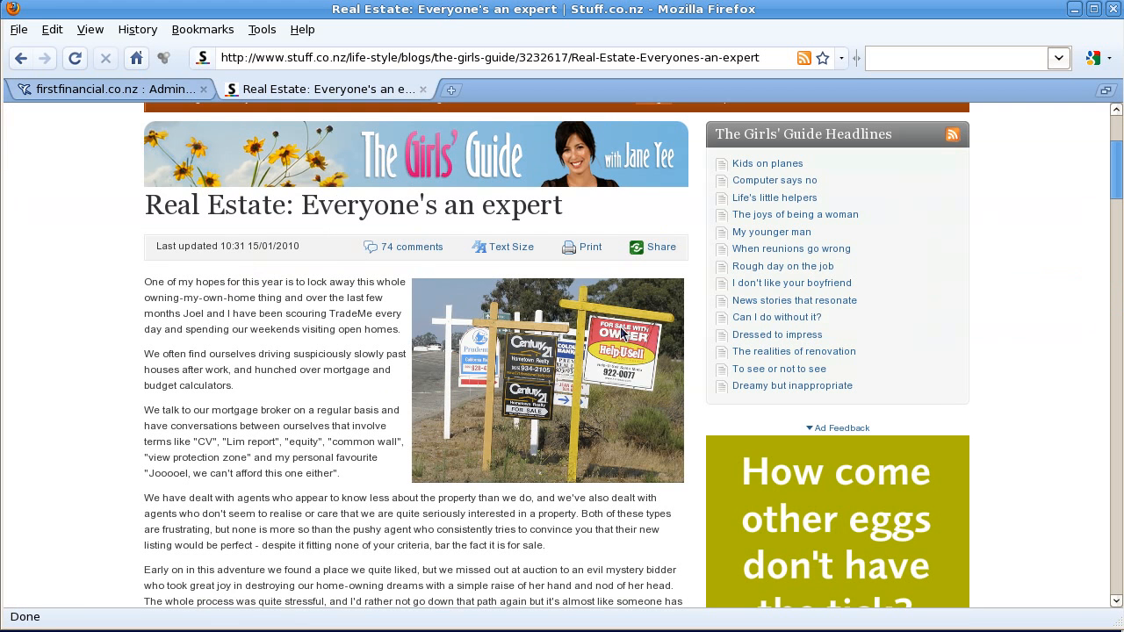
left_click(166, 89)
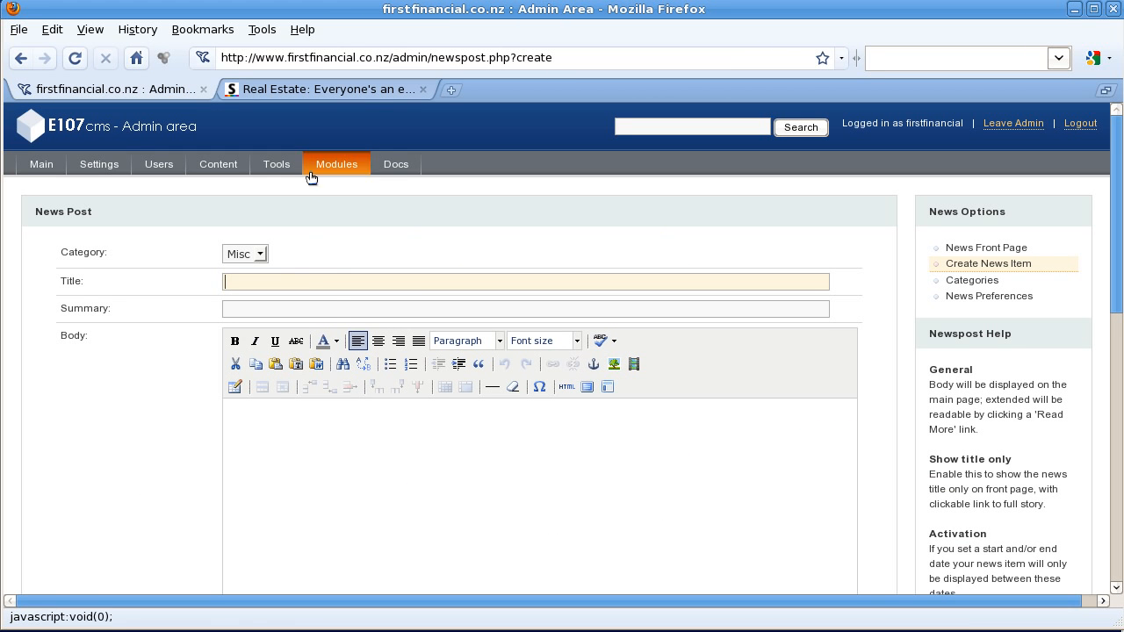
type("You")
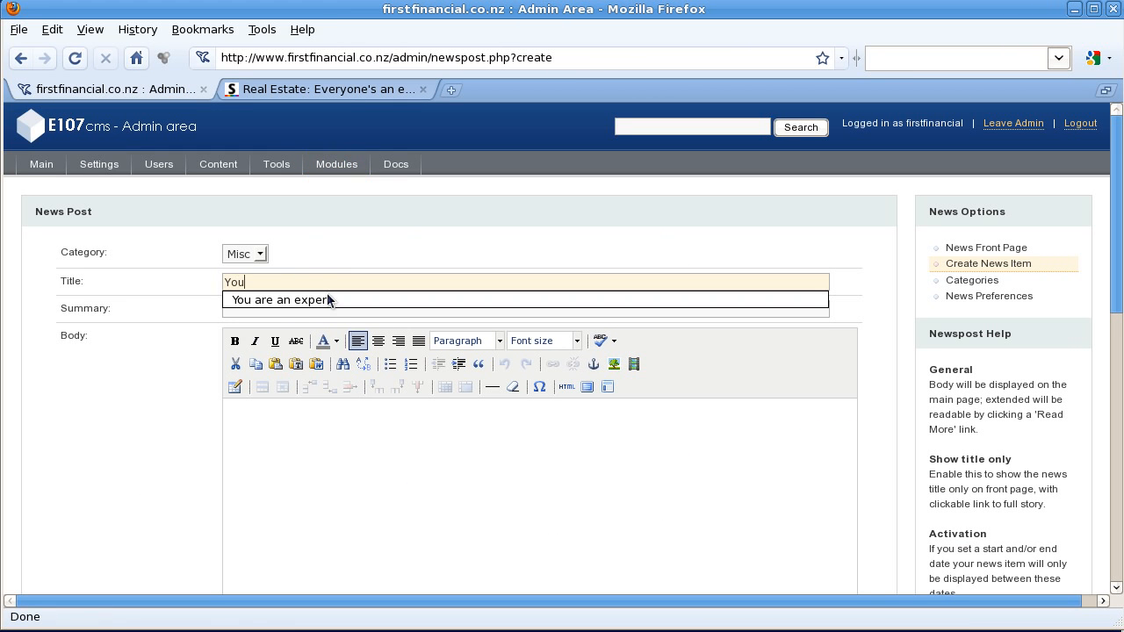
type(" are an expert")
left_click(192, 297)
double_click(261, 313)
left_click(307, 93)
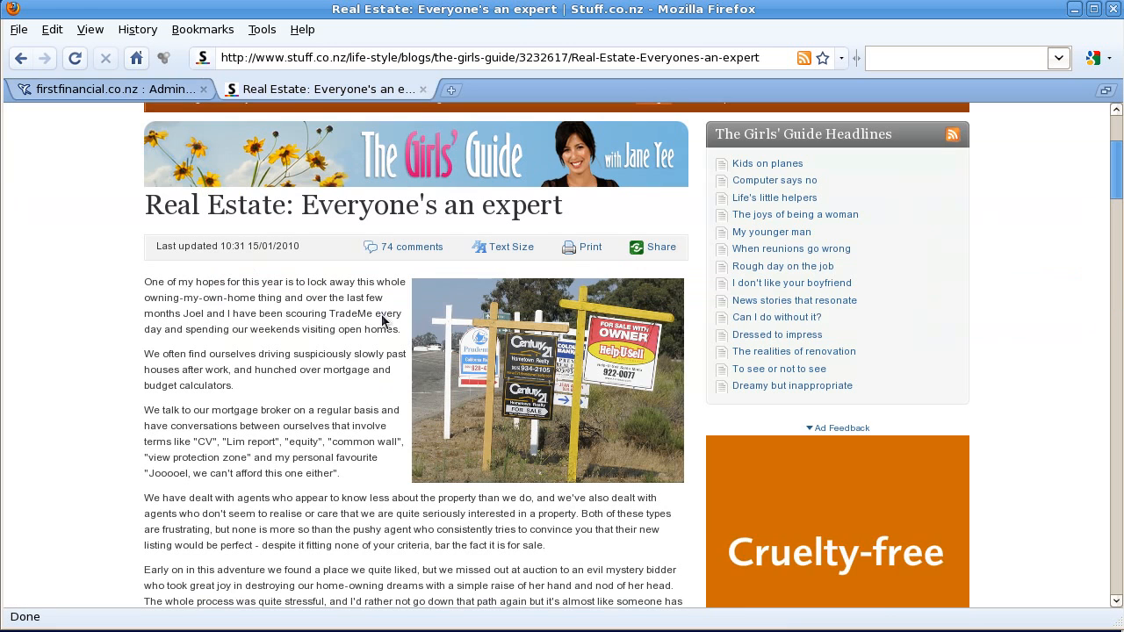
Step: Copy the 'We often find ourselves driving suspiciously slowly…' paragraph into the Summary field
triple_click(149, 358)
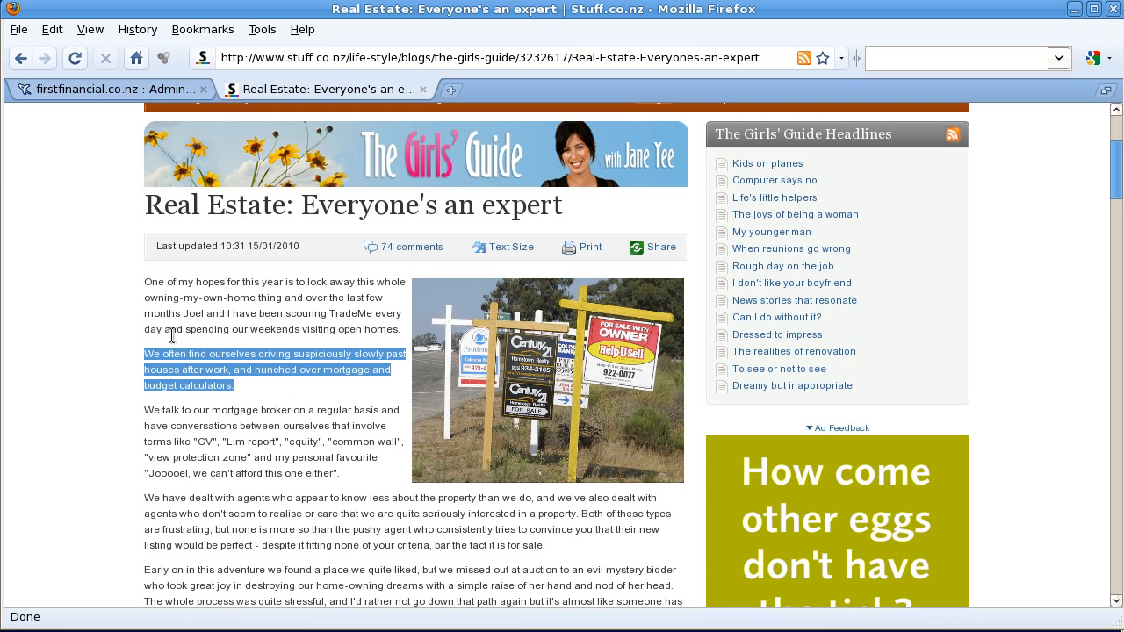
left_click(136, 92)
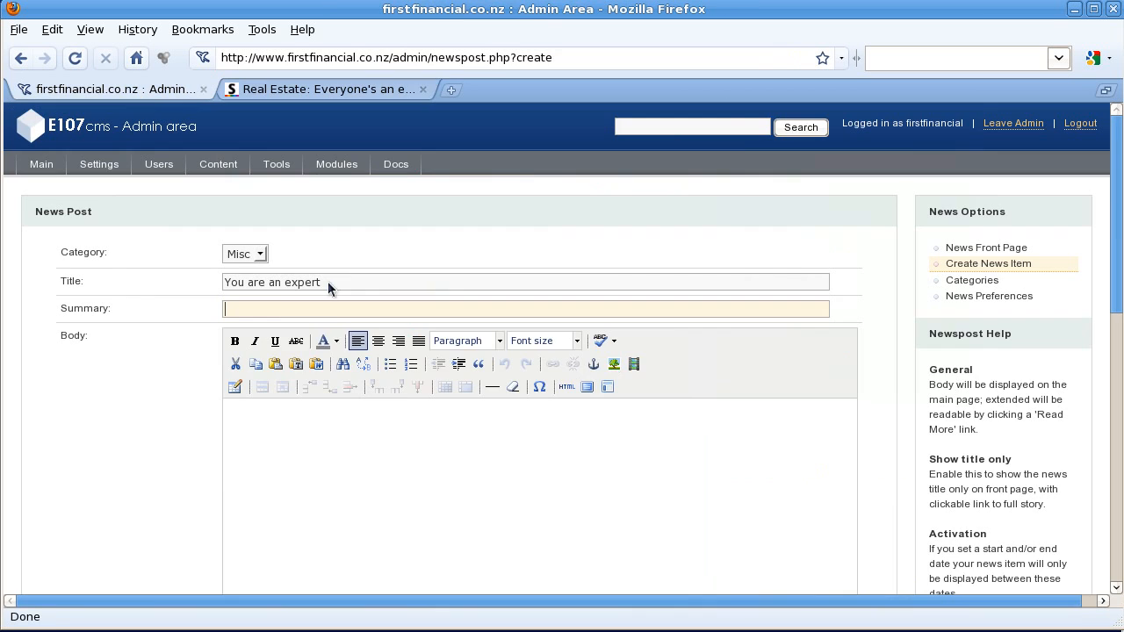
left_click(274, 312)
type("We often find ourselves driving suspiciously slowly past houses after work, and hunched over mortgage and budget calculators.")
Step: Return to the Stuff article and begin selecting its opening paragraphs for the body
left_click(330, 440)
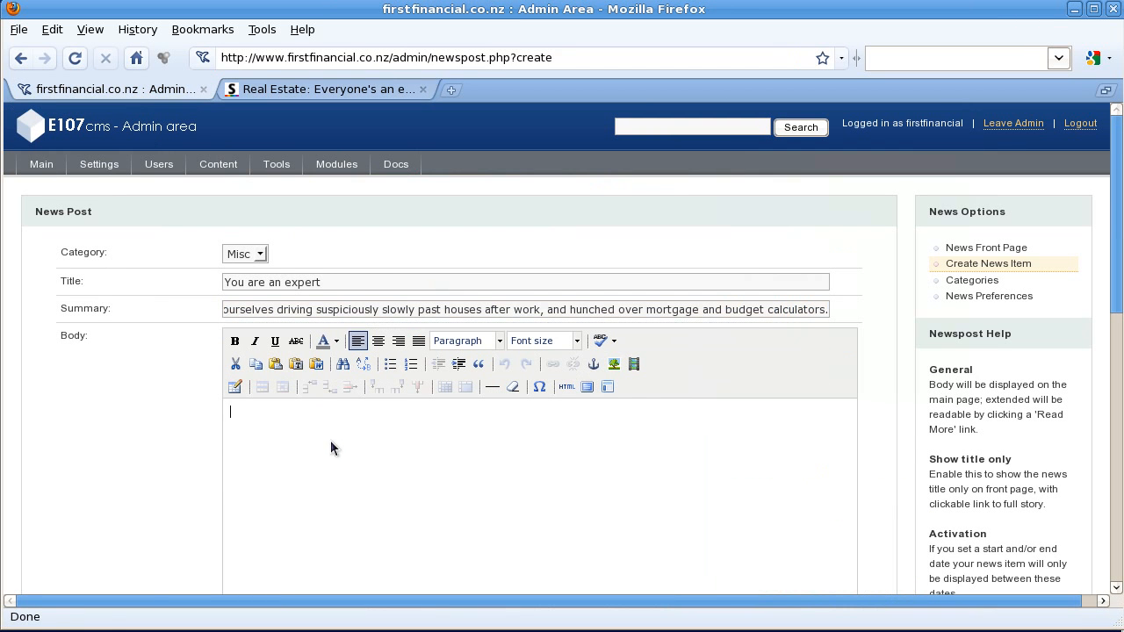
left_click(282, 89)
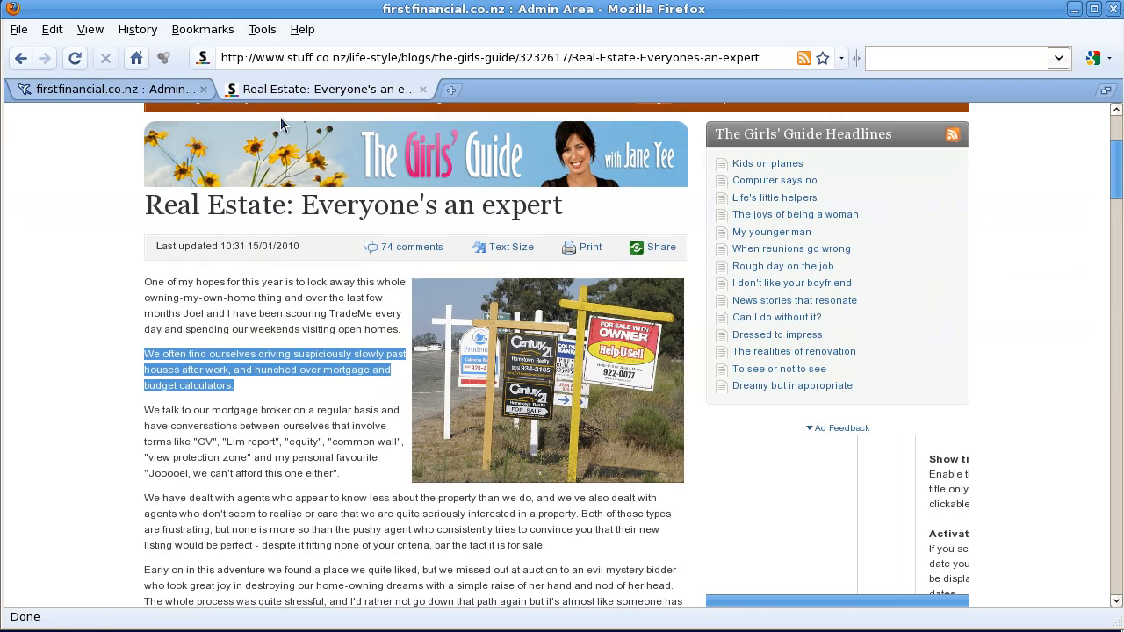
mouse_move(351, 479)
left_mouse_down()
mouse_move(225, 391)
mouse_move(147, 287)
mouse_move(393, 373)
mouse_move(360, 497)
left_mouse_up()
key("ctrl+c")
Step: Paste the article's first three paragraphs into the Body, followed by 'Click here to read the full article.'
left_click(140, 284)
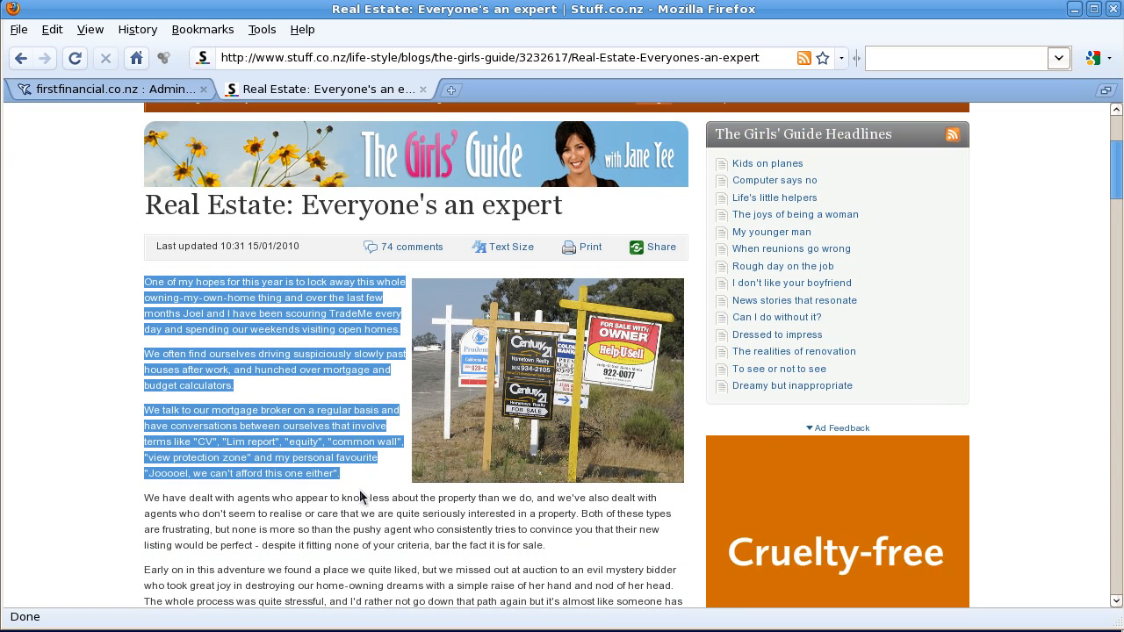
left_click(190, 91)
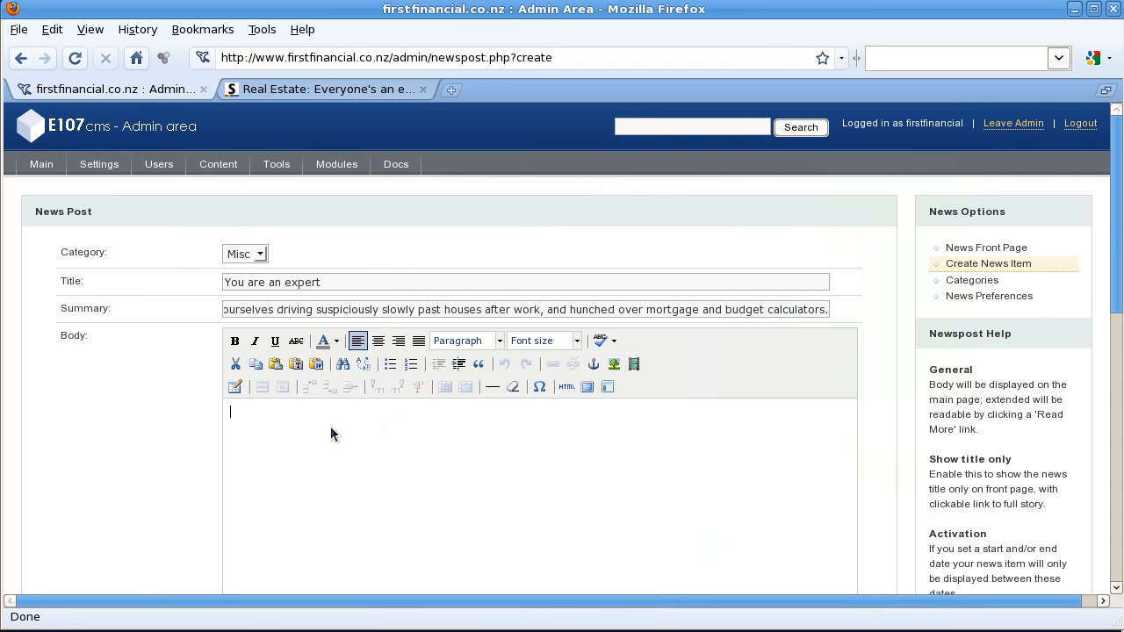
key("ctrl+v")
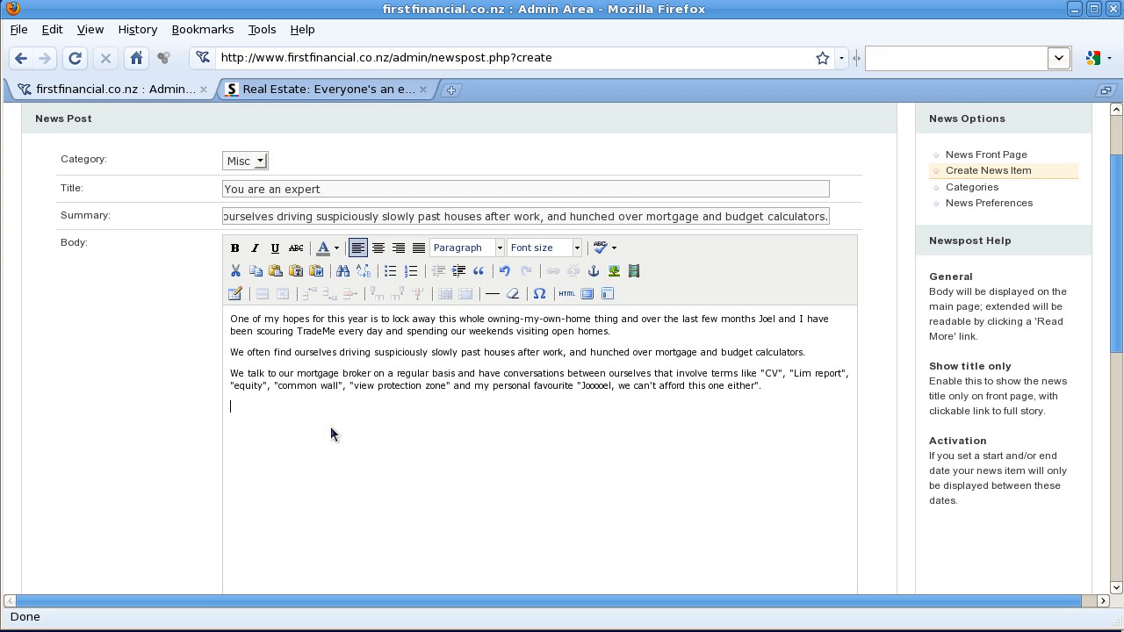
type("Cli")
key("shift+Home")
type("Click here to read the full")
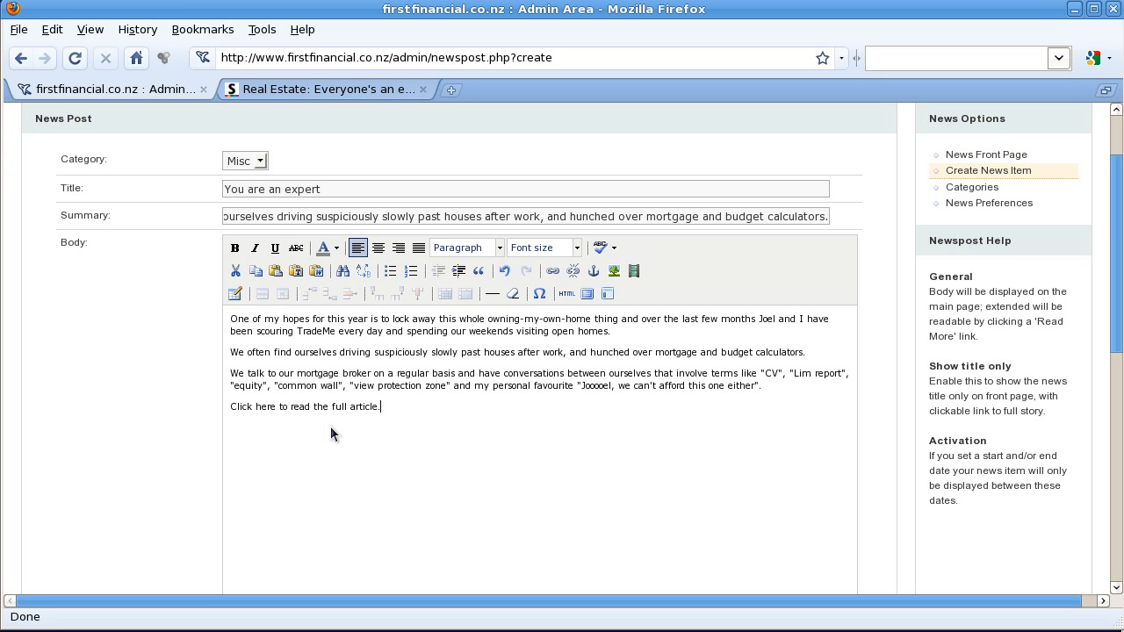
Step: Copy the Stuff real-estate article's web address from the browser
left_click(279, 87)
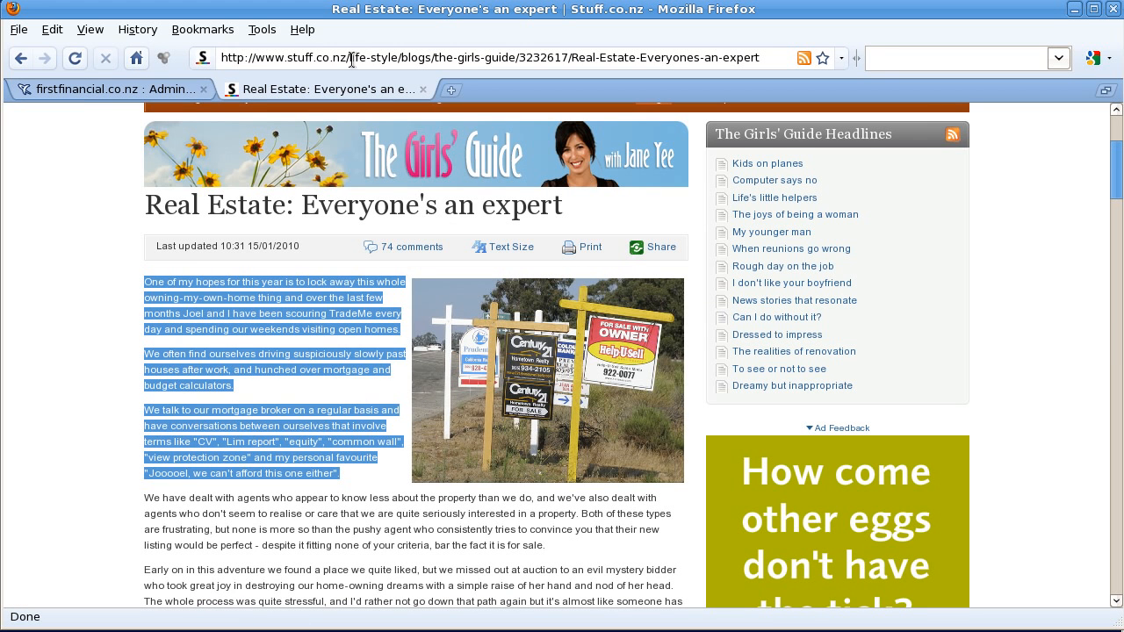
left_click(350, 57)
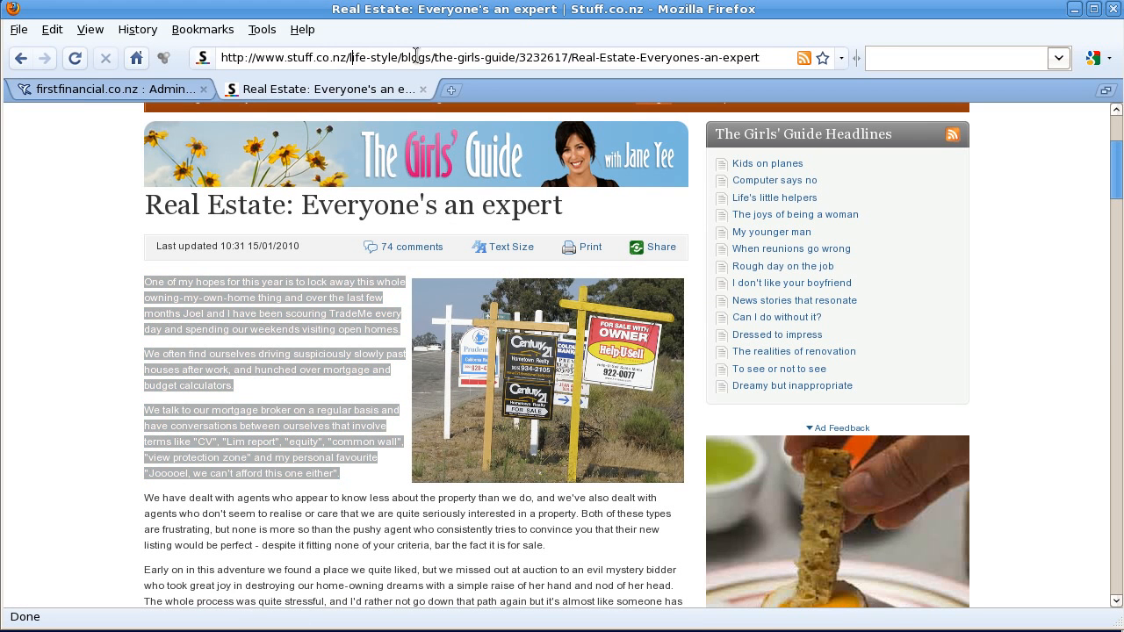
double_click(420, 63)
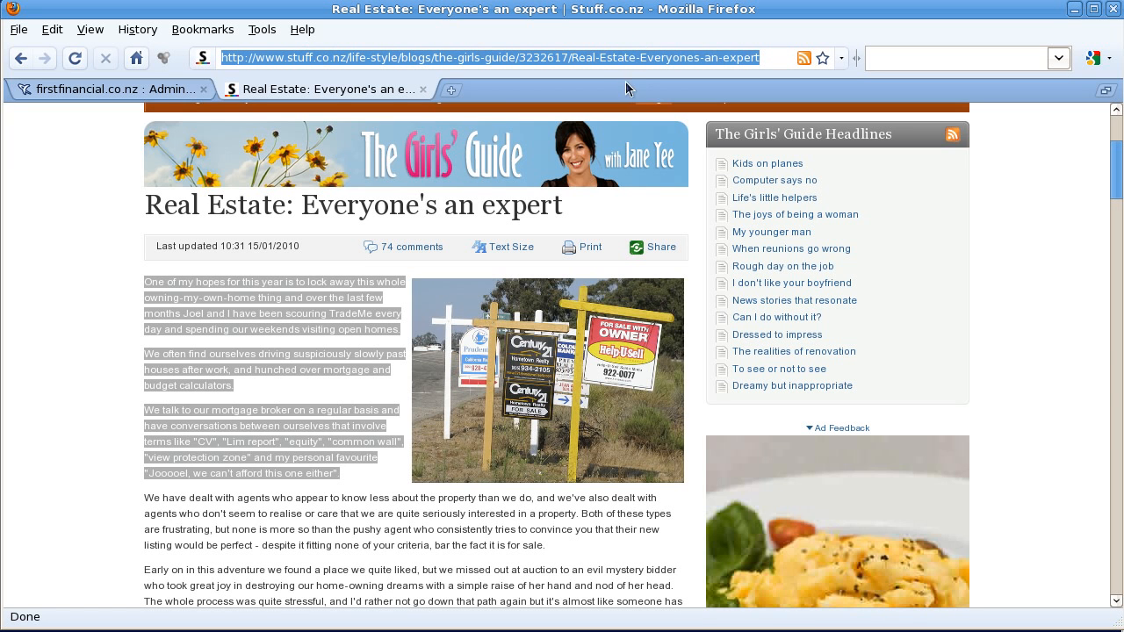
left_click(149, 88)
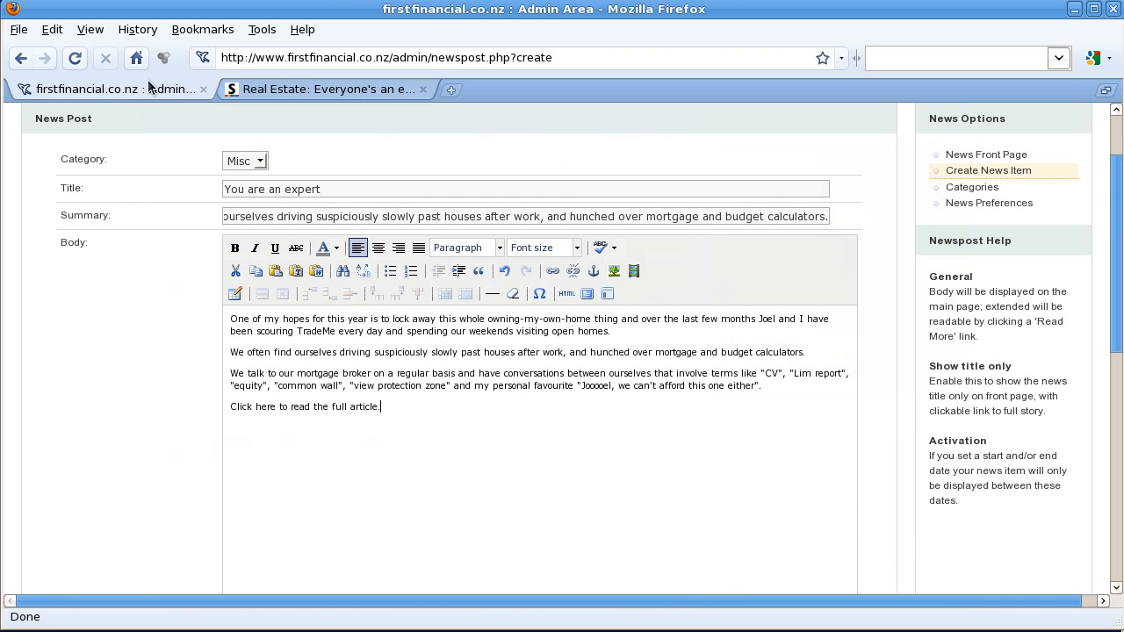
Step: Link 'Click here to read the full article.' to that address, opening in a new window (_blank)
left_click_drag(385, 407, 229, 408)
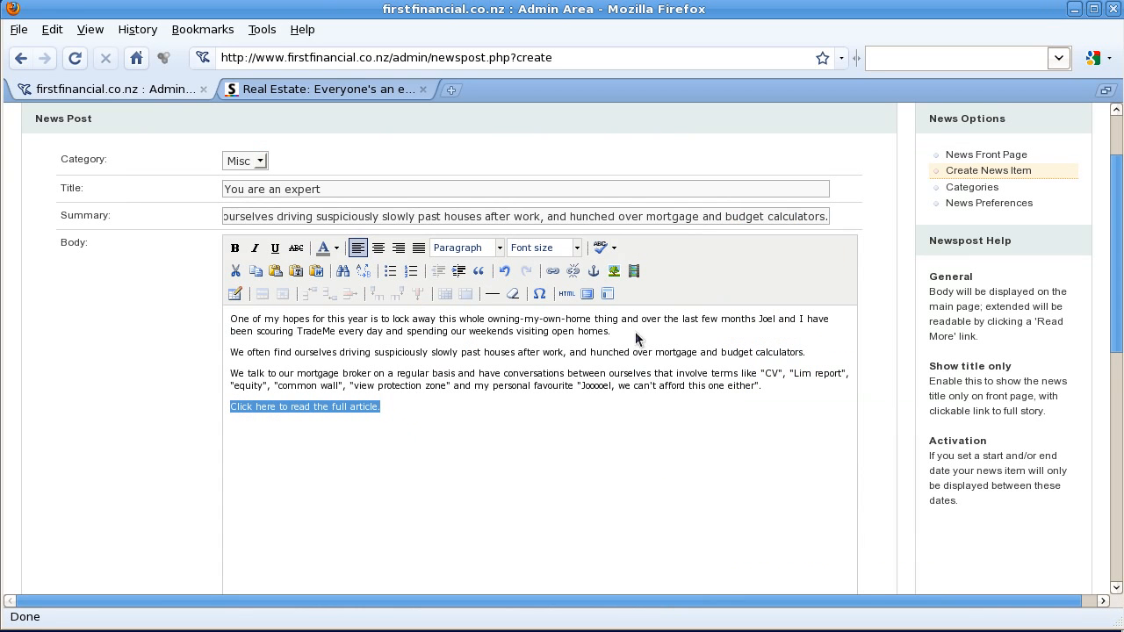
left_click(555, 278)
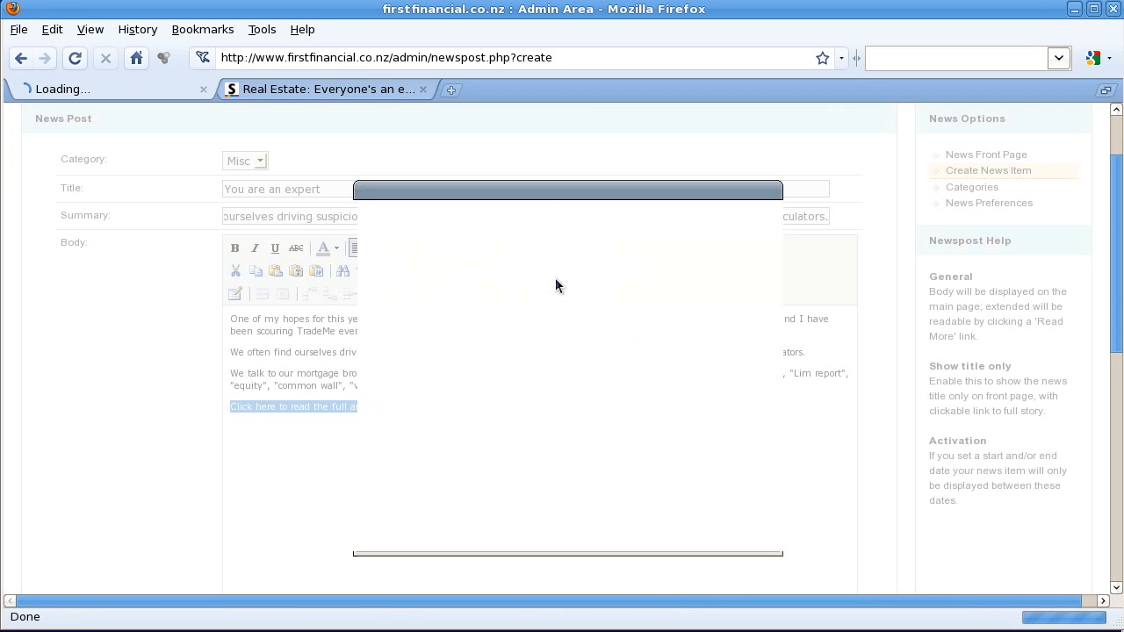
left_click(479, 254)
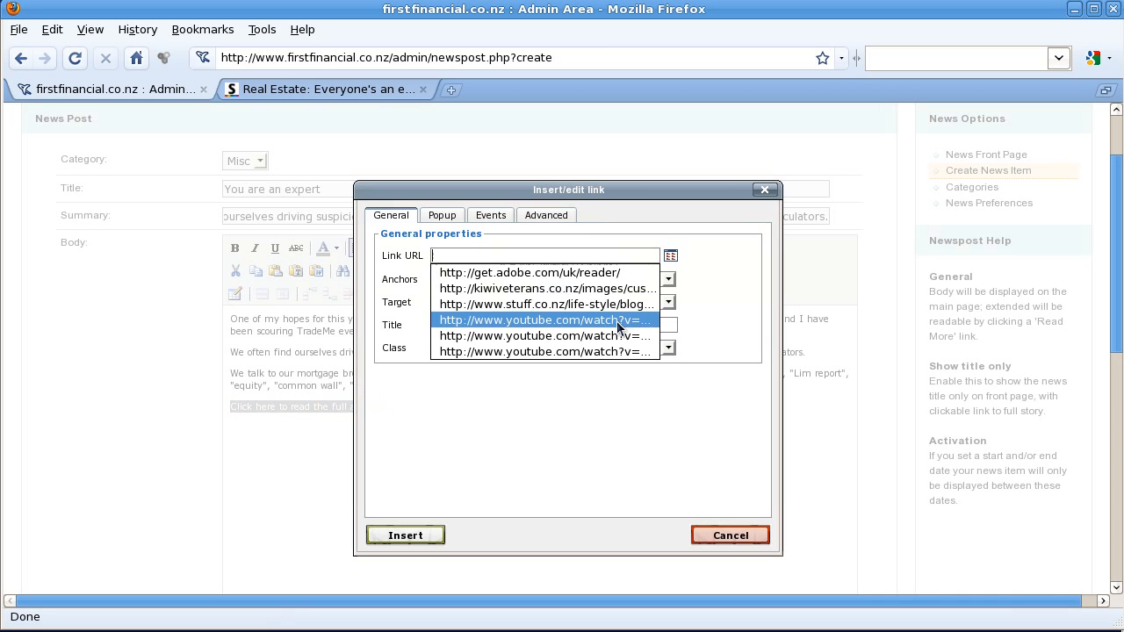
key("ctrl+v")
left_click(527, 355)
left_click(542, 303)
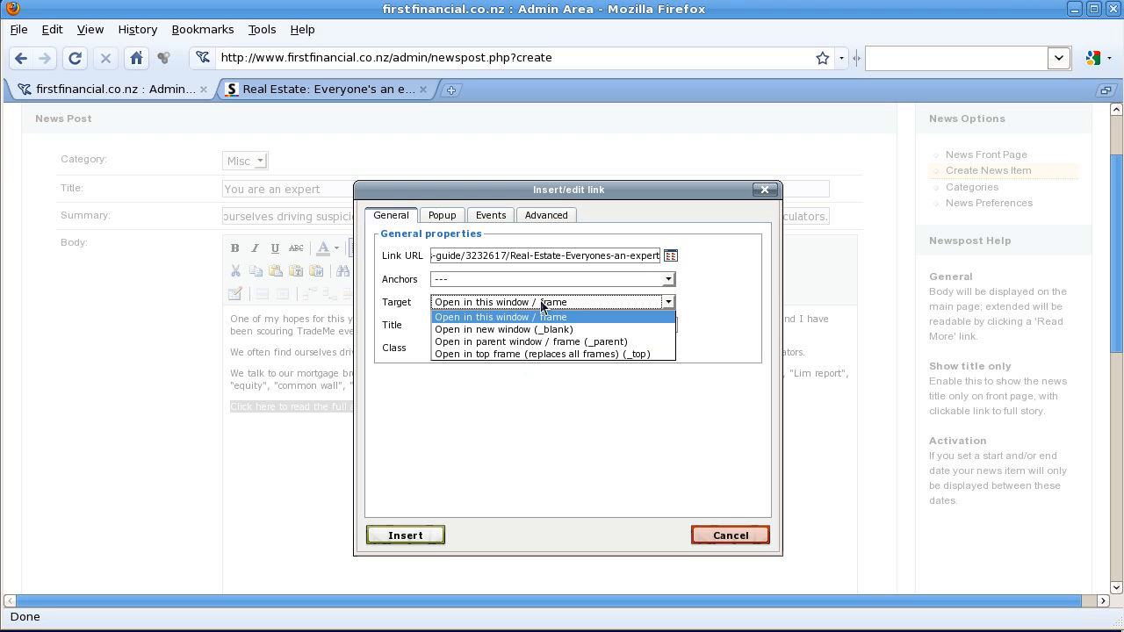
left_click(546, 328)
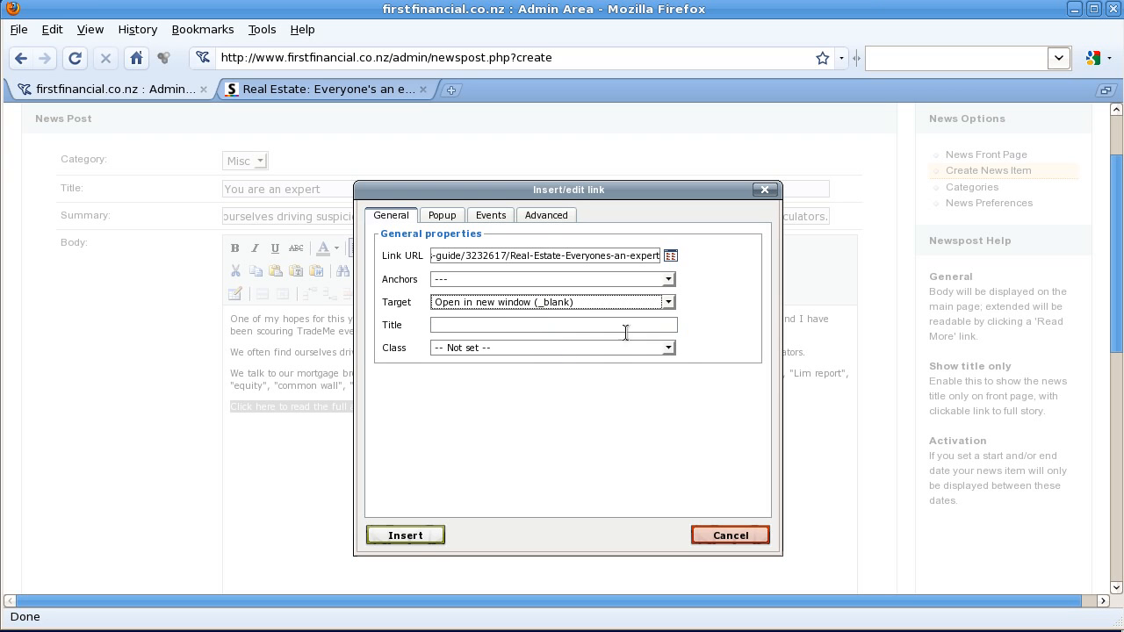
left_click(408, 535)
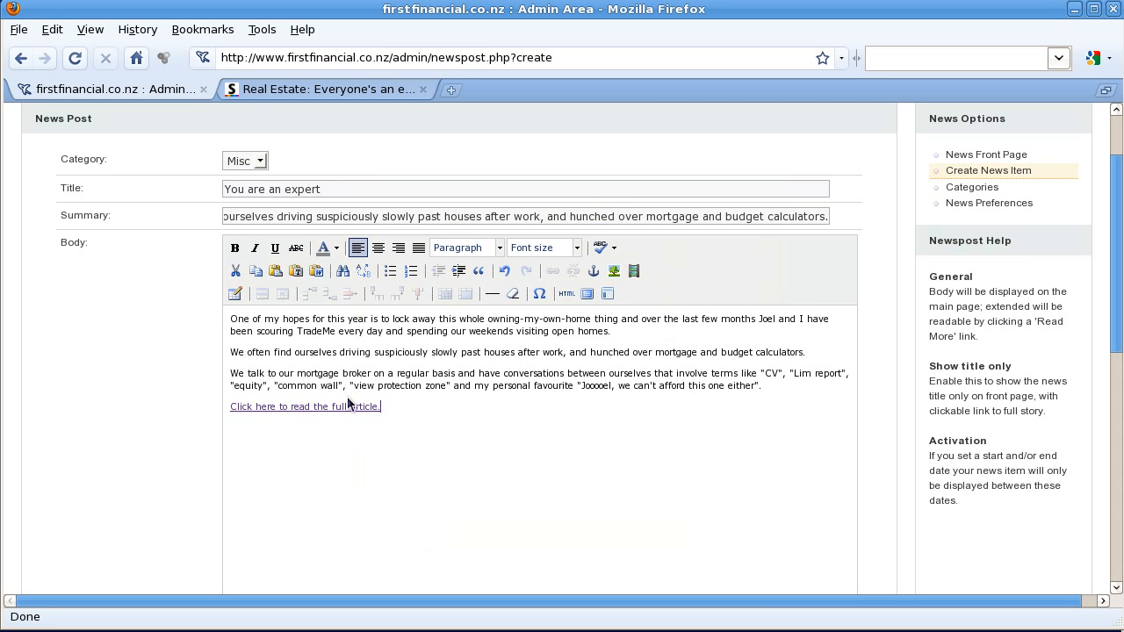
Step: At the third paragraph's start, begin an image insert and browse the site's custom image folder
left_click(231, 373)
left_click(613, 272)
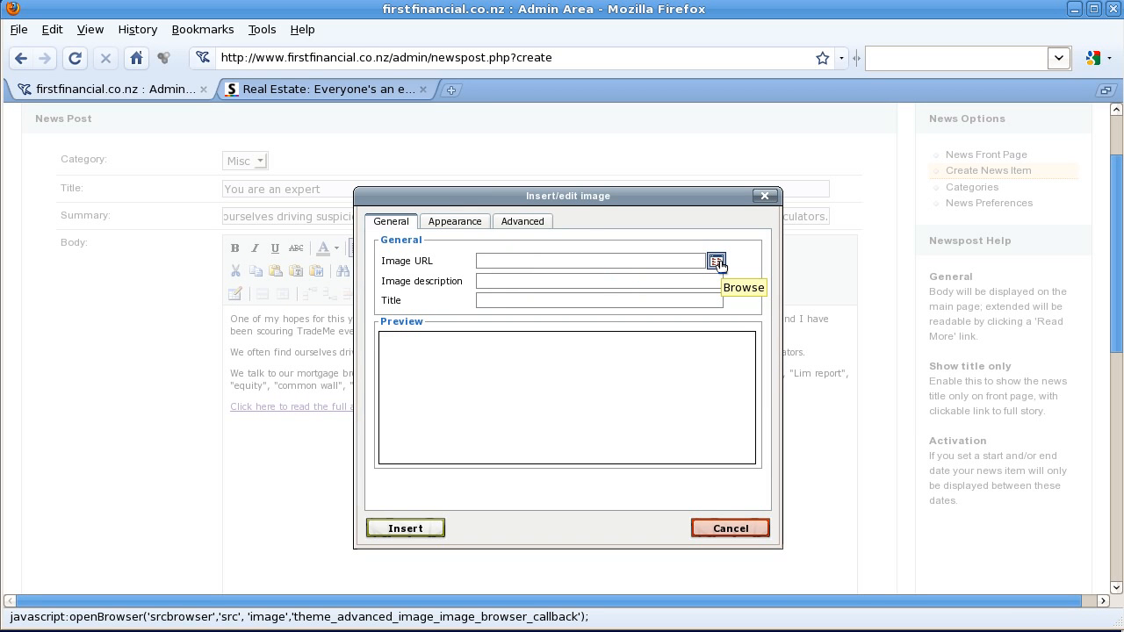
left_click(717, 263)
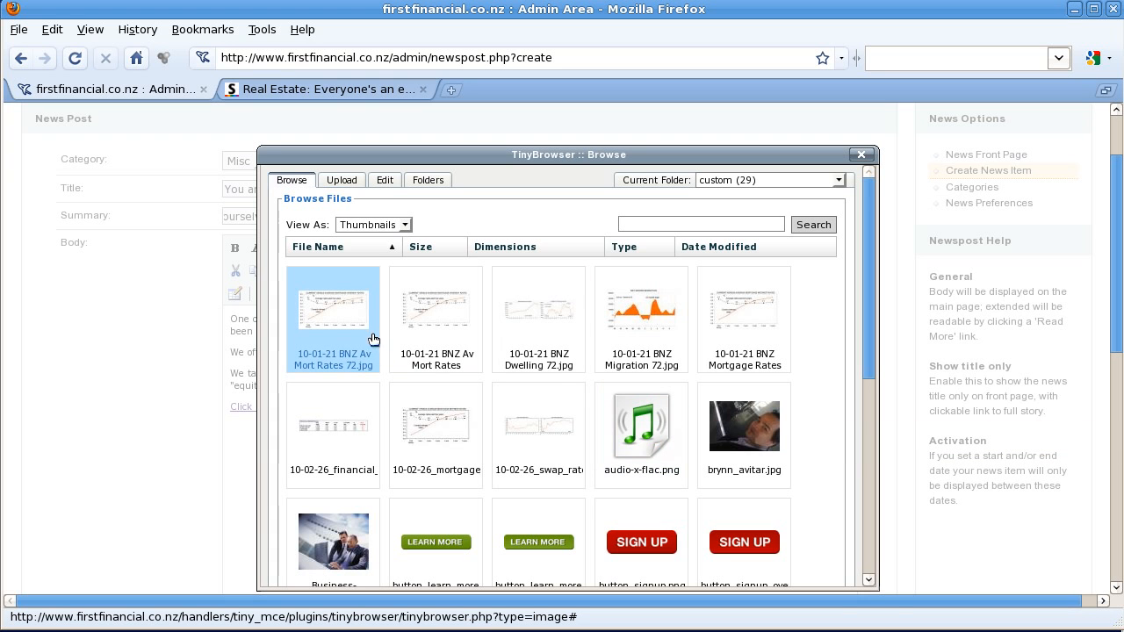
Step: Upload Pictures/brynn_avitar.jpg to the custom folder; it is refused as already existing
left_click(342, 181)
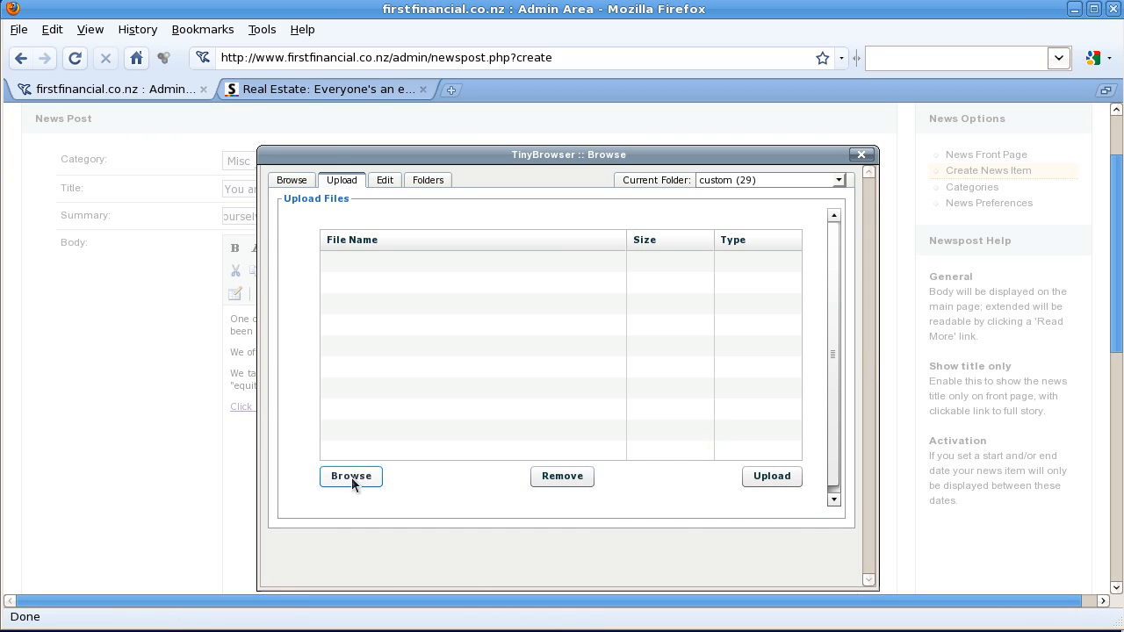
left_click(355, 474)
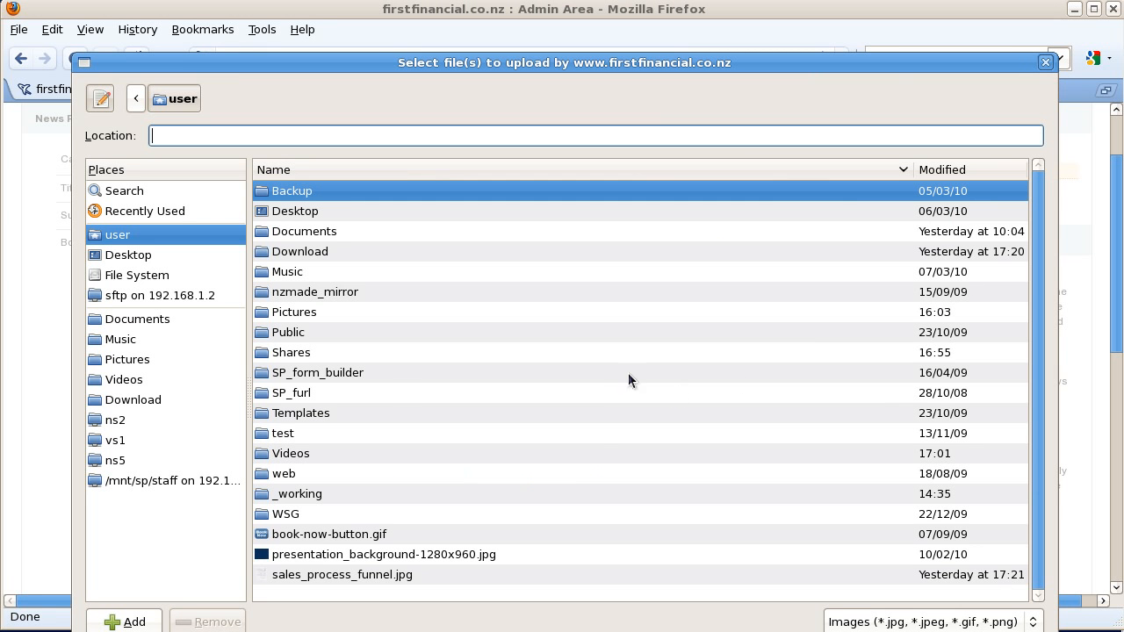
left_click(141, 363)
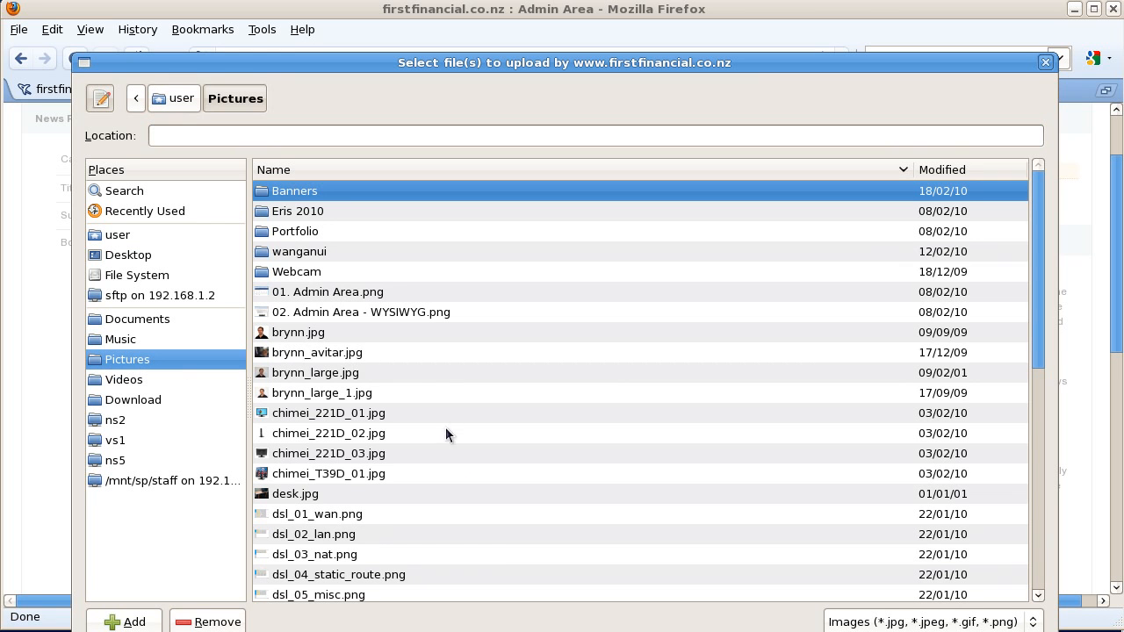
left_click(344, 354)
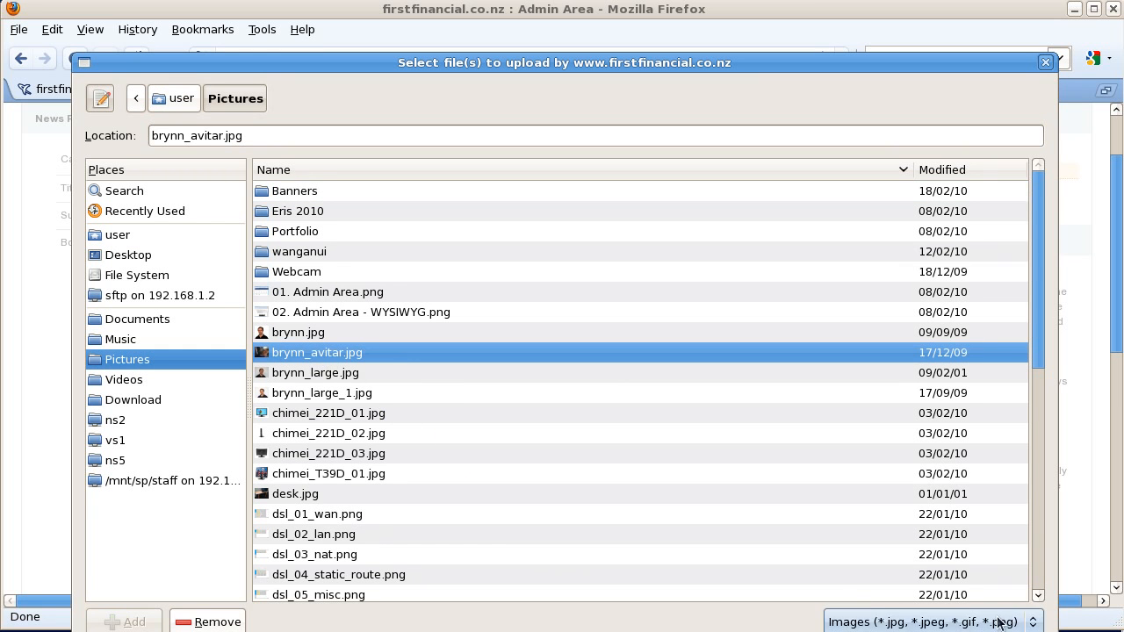
left_click_drag(945, 57, 935, 0)
left_click(997, 557)
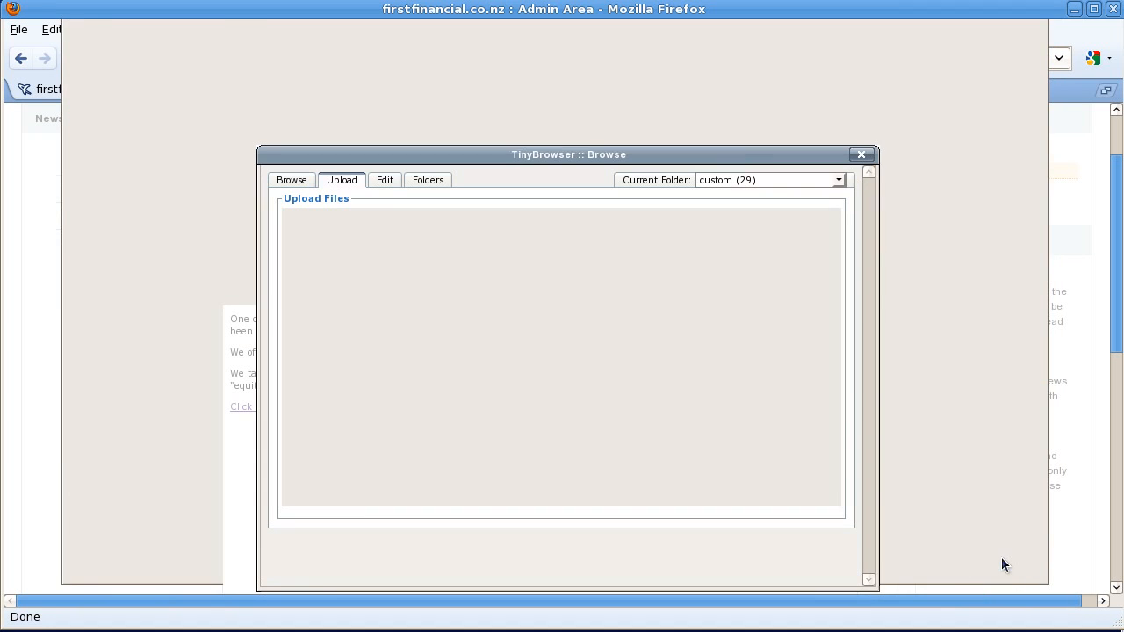
left_click(782, 476)
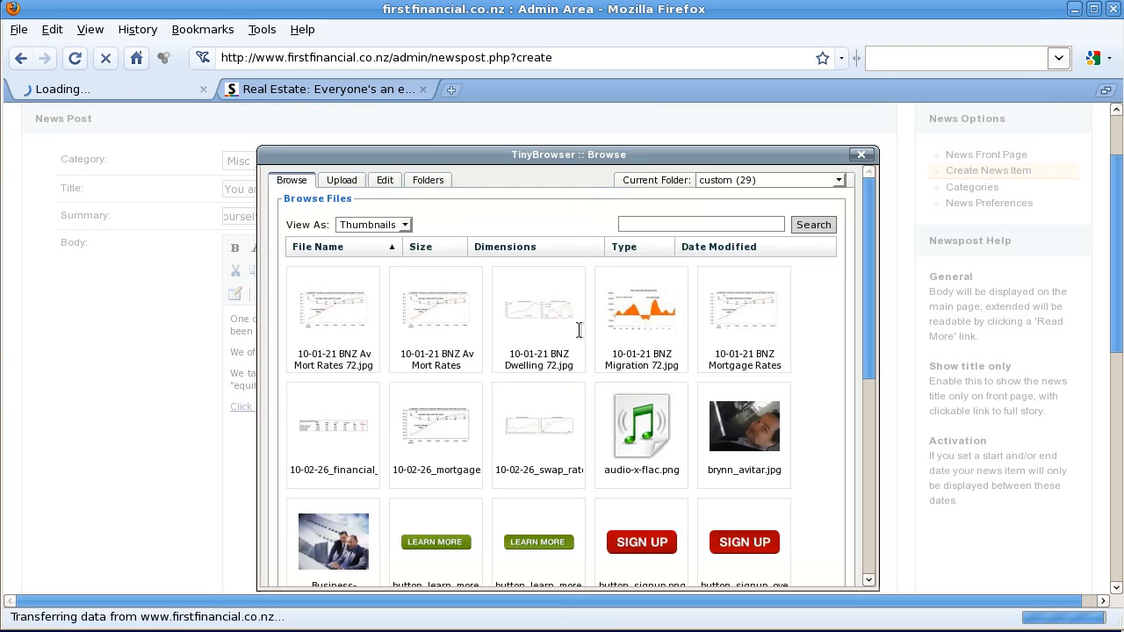
Step: Insert the brynn_avitar image with description and title 'Brynn', aligned right
left_click(751, 418)
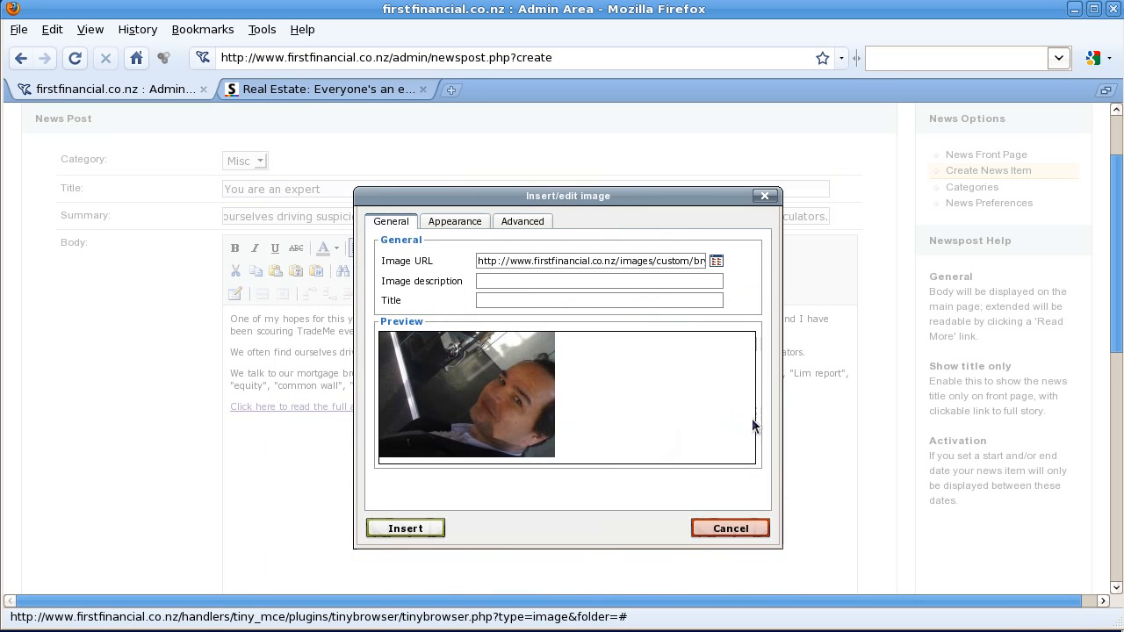
left_click(518, 282)
type("Brynn")
key("Tab")
type("Brynn")
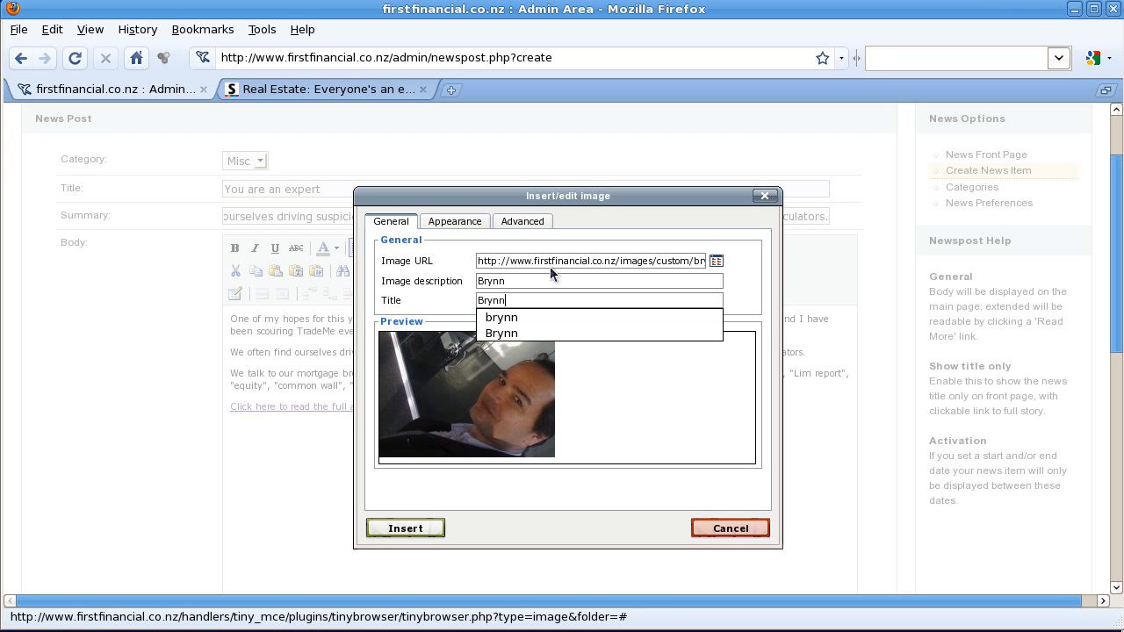
left_click(460, 226)
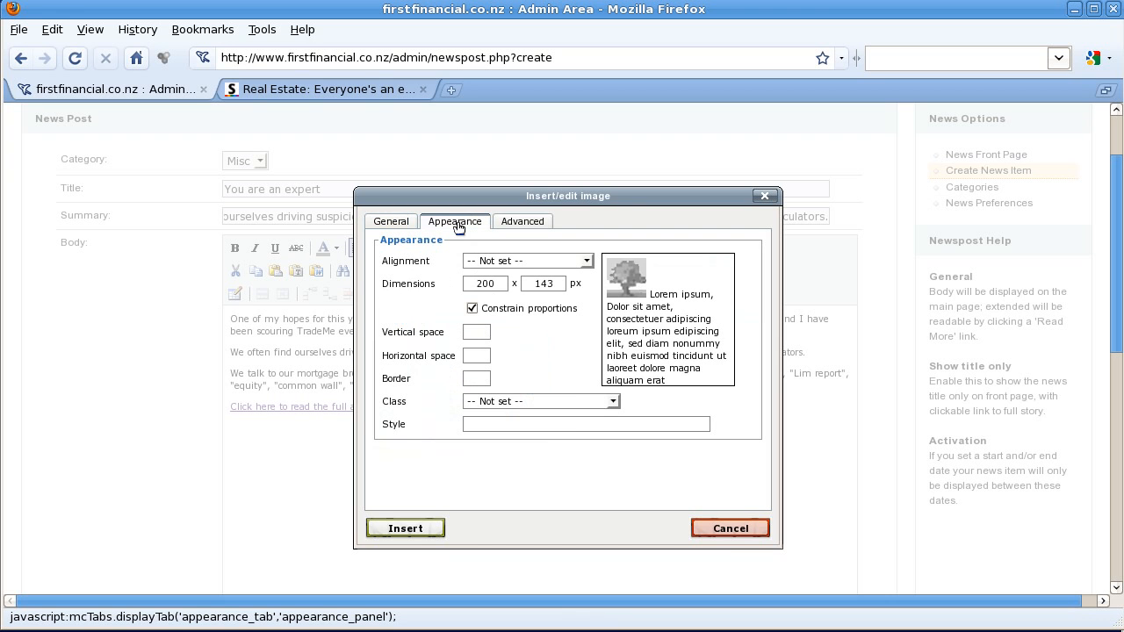
left_click(512, 261)
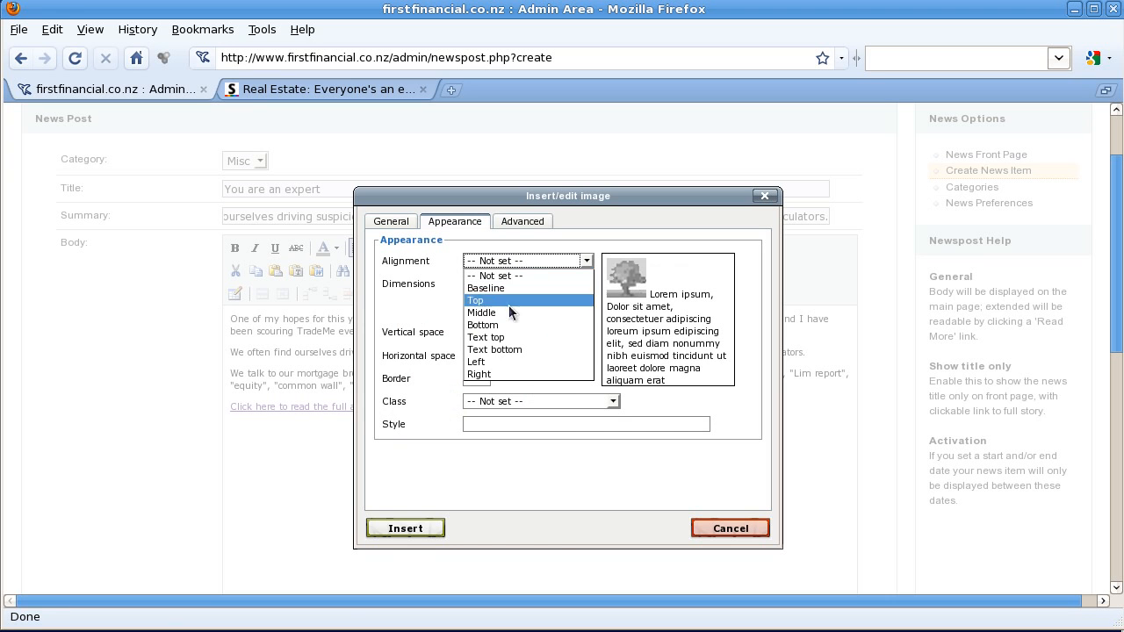
left_click(512, 372)
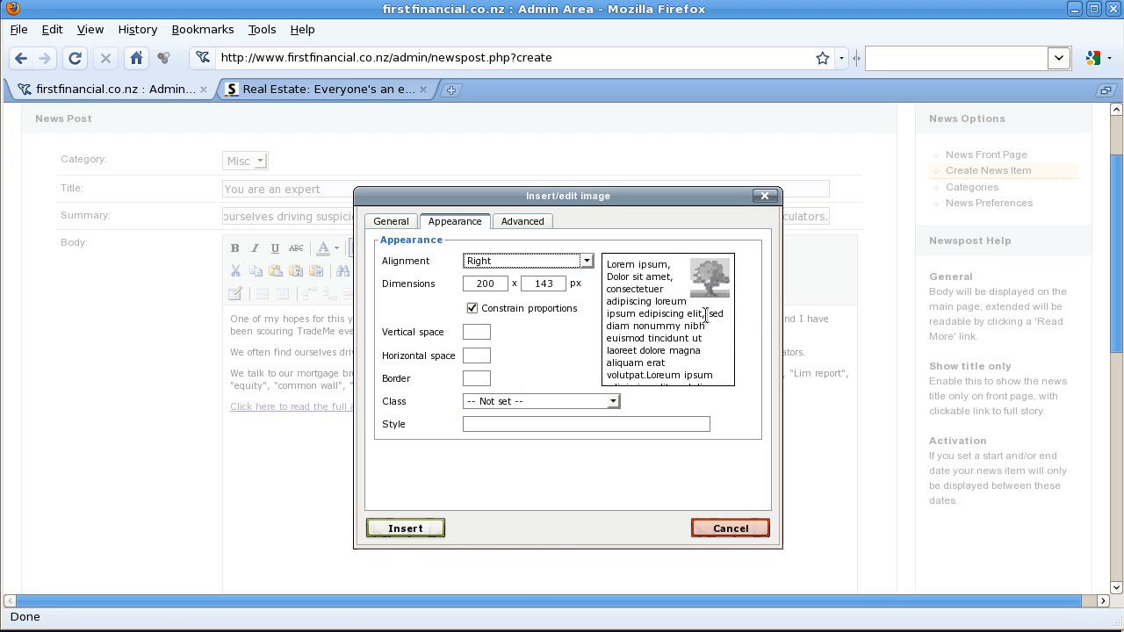
left_click(422, 524)
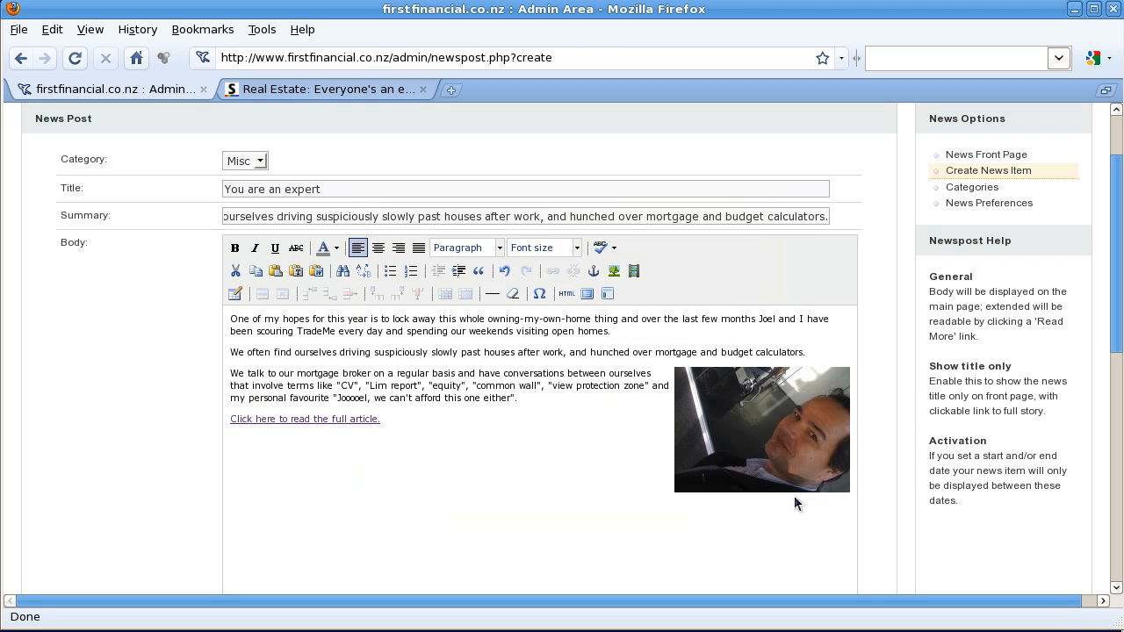
Step: Scroll below the body editor and expand the Image + Auto-Thumbnail upload options
left_click_drag(1113, 298, 1116, 372)
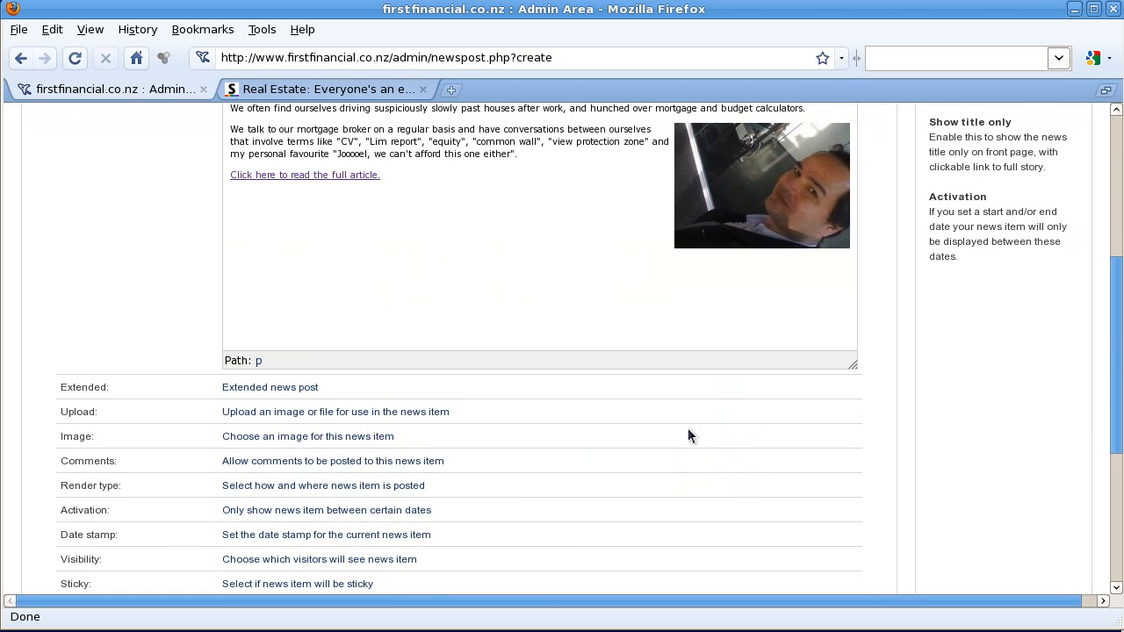
scroll(1117, 331, "up", 3)
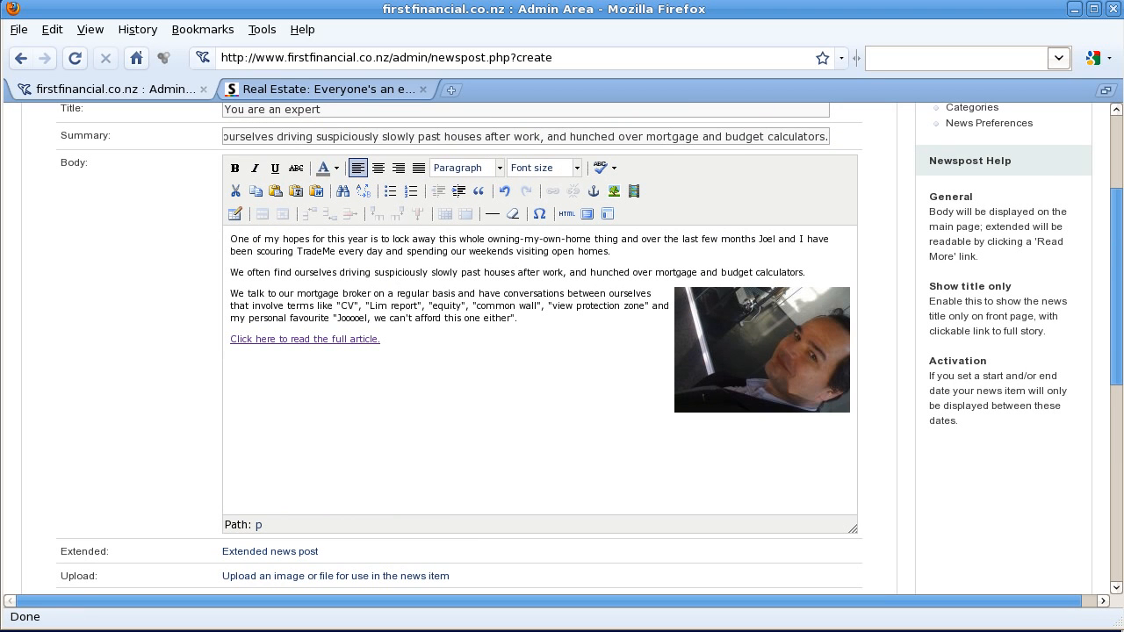
scroll(376, 493, "down", 3)
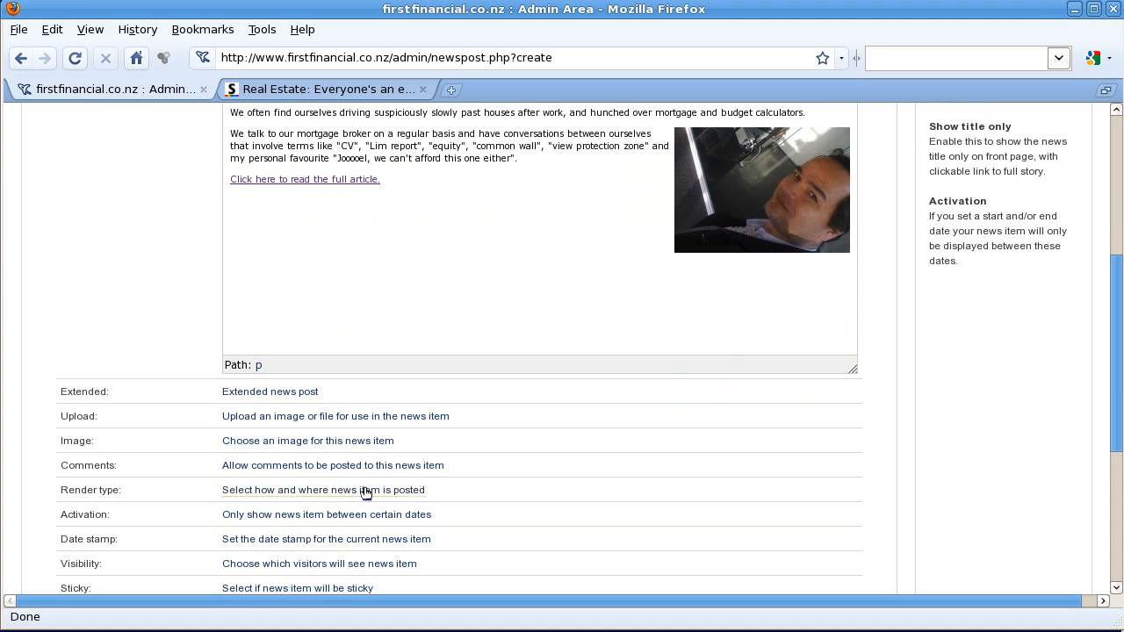
left_click(327, 417)
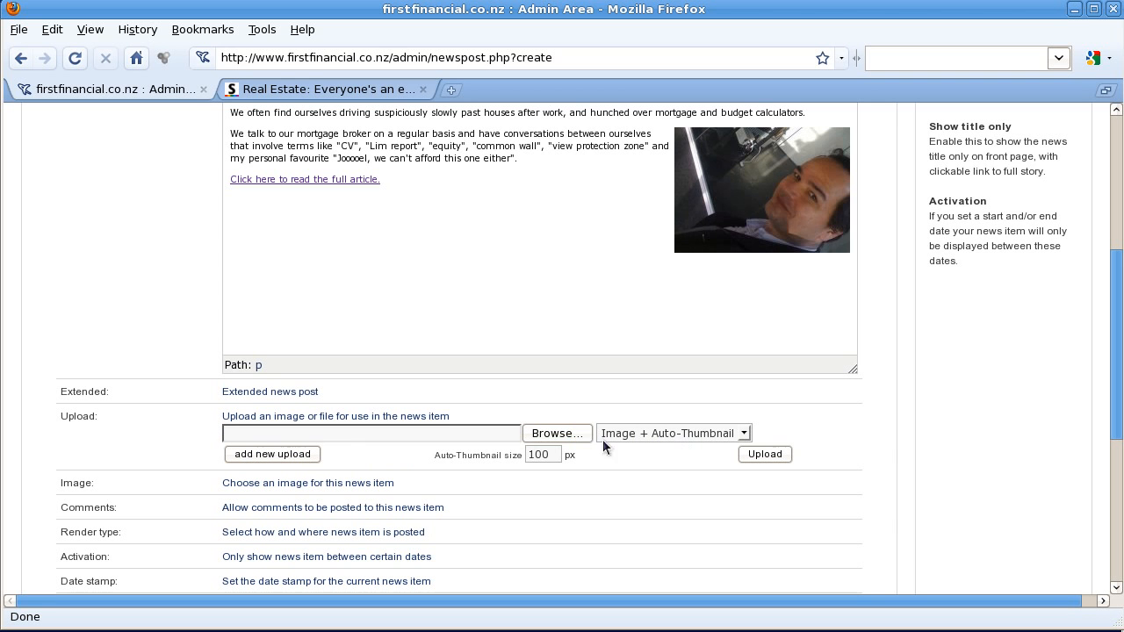
Step: Upload chimei_T39D_01.jpg from Pictures; the site reports the file already exists
left_click(564, 434)
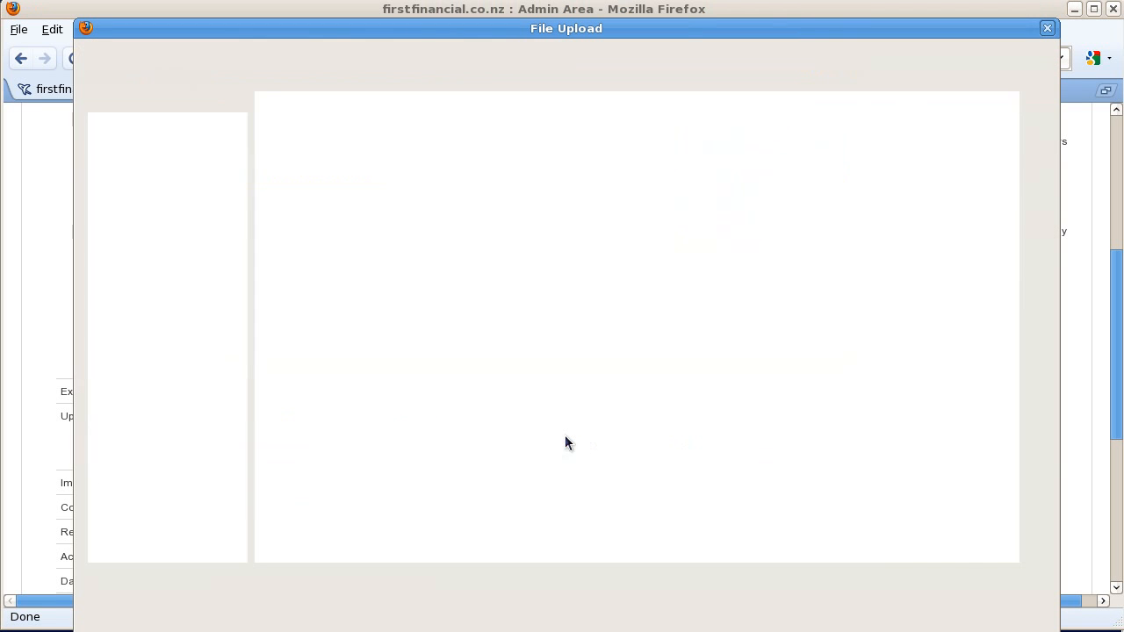
scroll(565, 439, "down", 4)
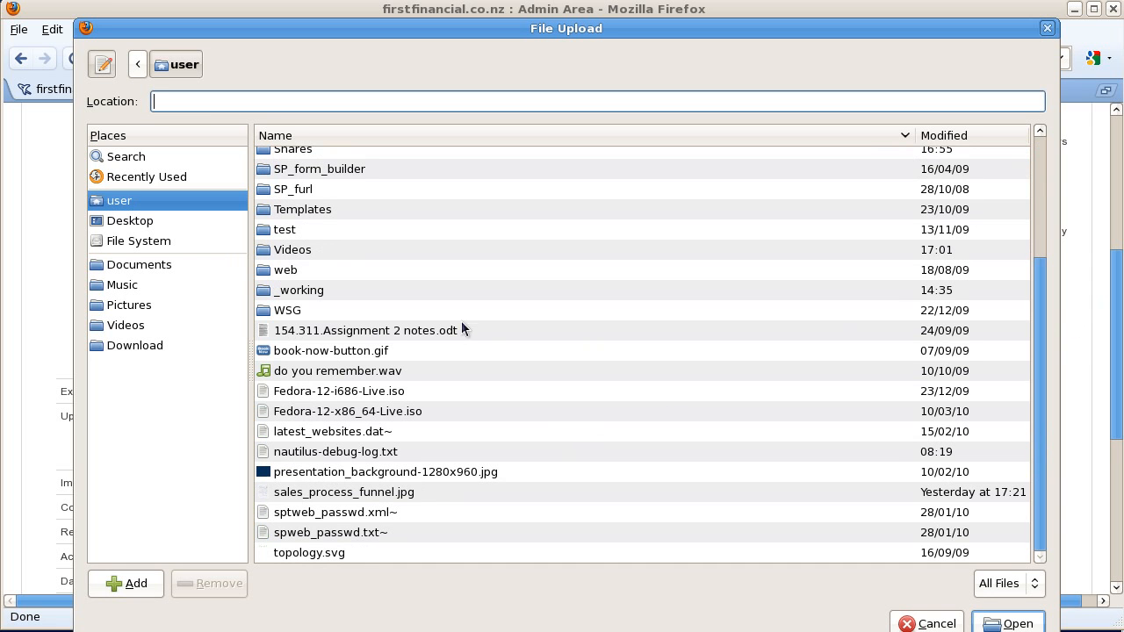
left_click(146, 311)
scroll(821, 470, "down", 10)
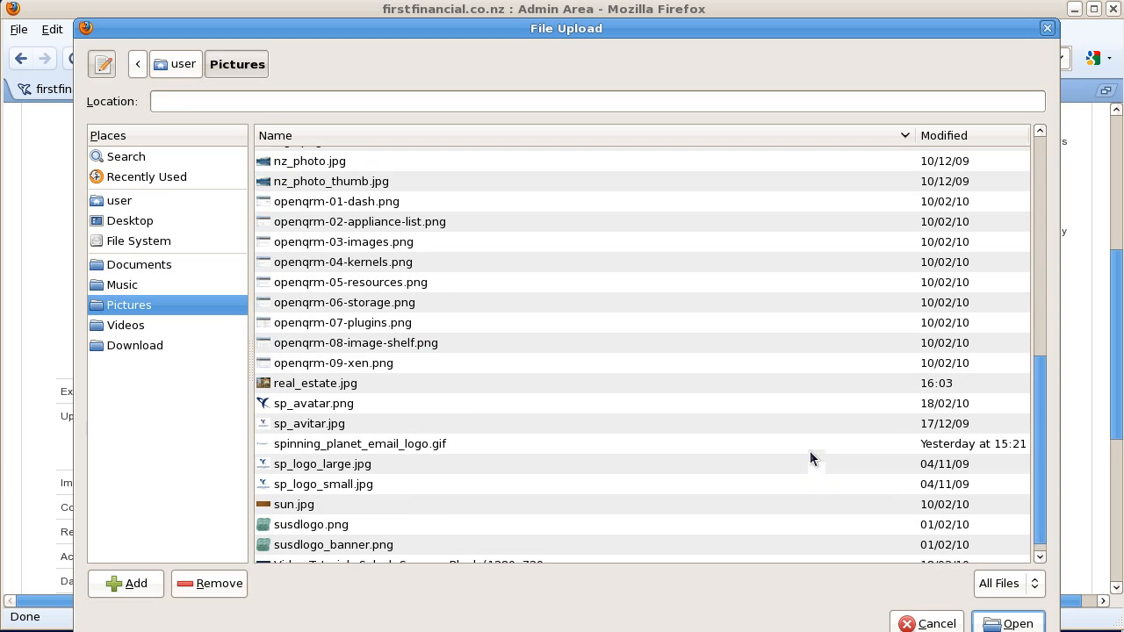
scroll(810, 451, "down", 1)
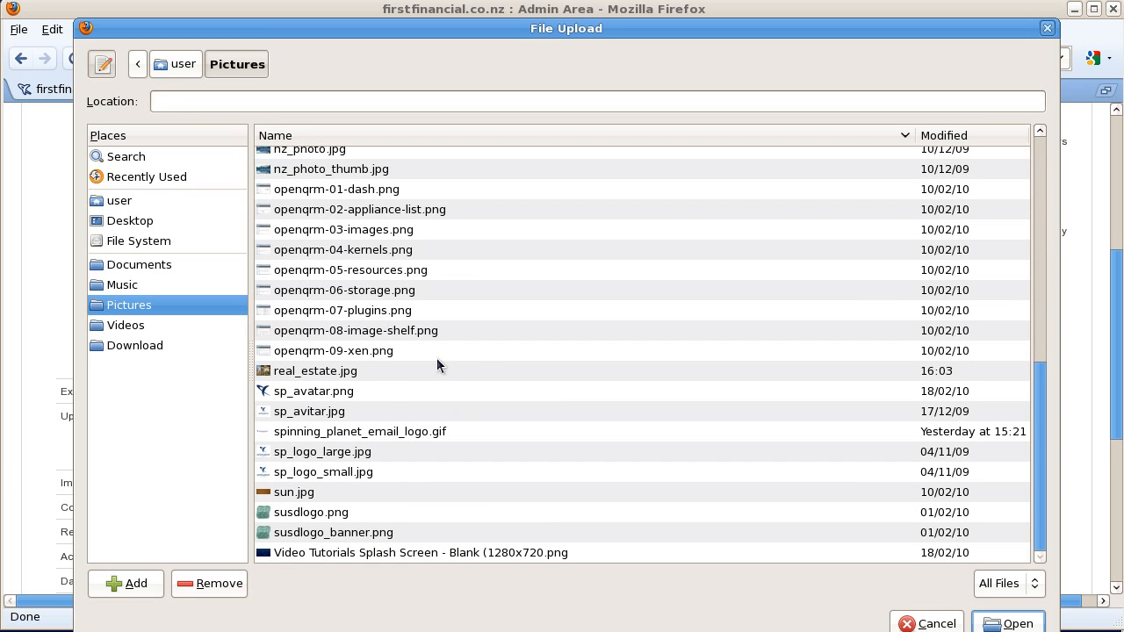
scroll(483, 350, "up", 3)
scroll(482, 357, "up", 5)
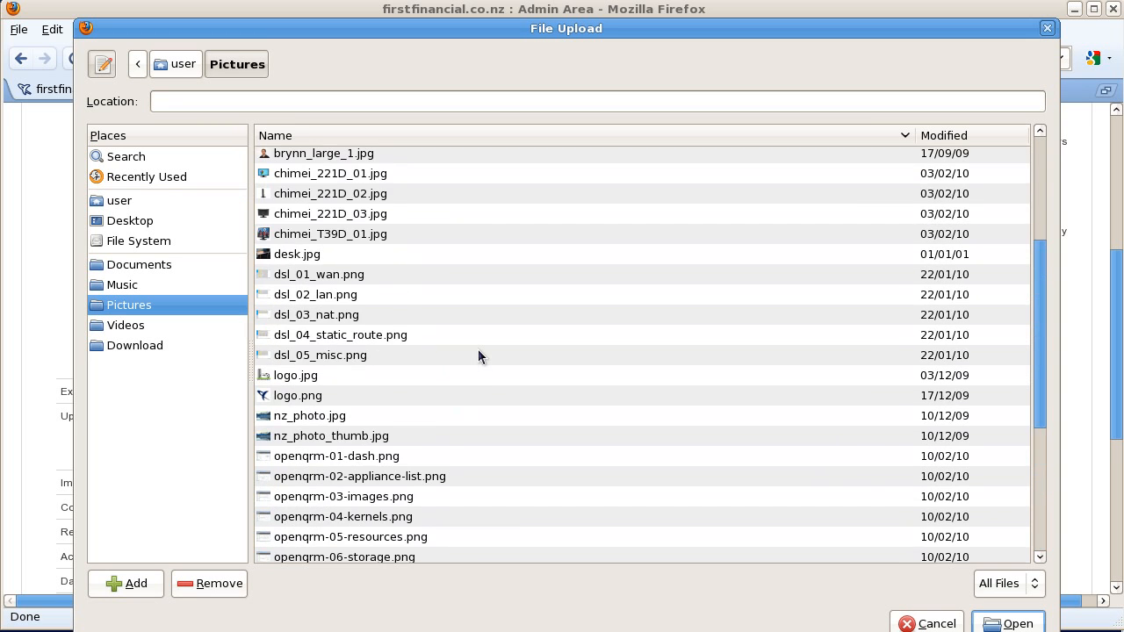
left_click(355, 213)
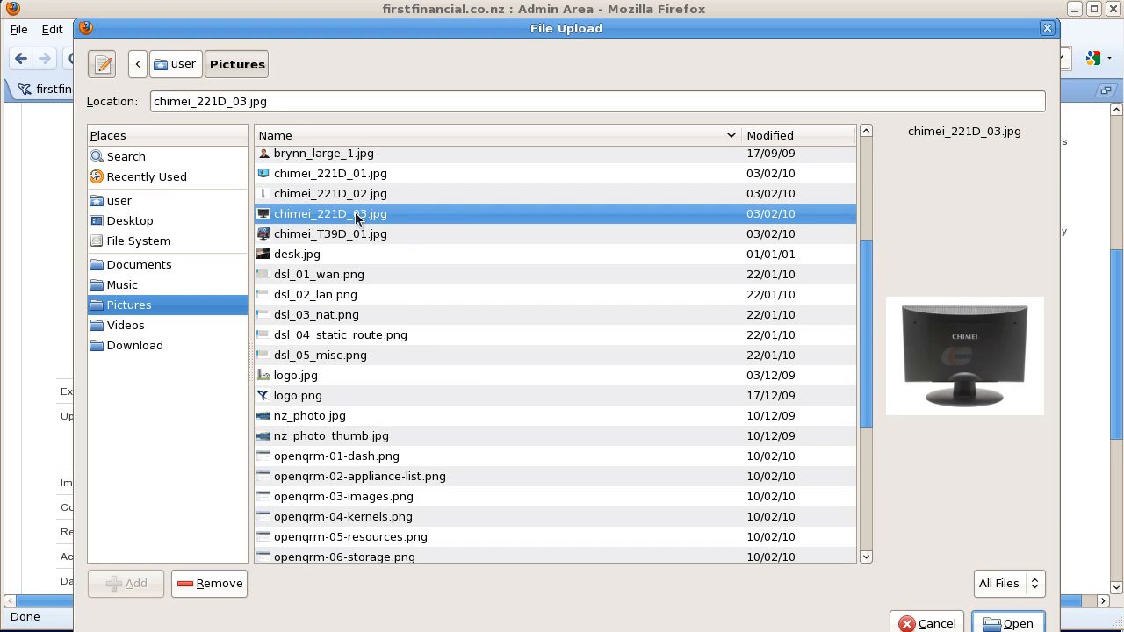
left_click(357, 194)
left_click(356, 234)
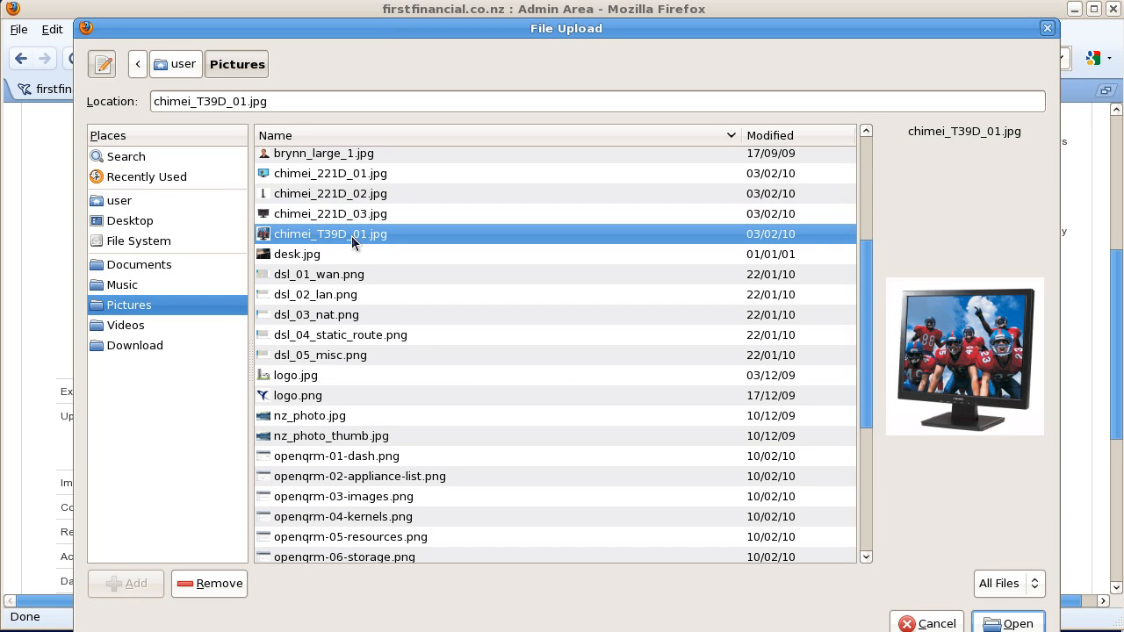
left_click(1010, 624)
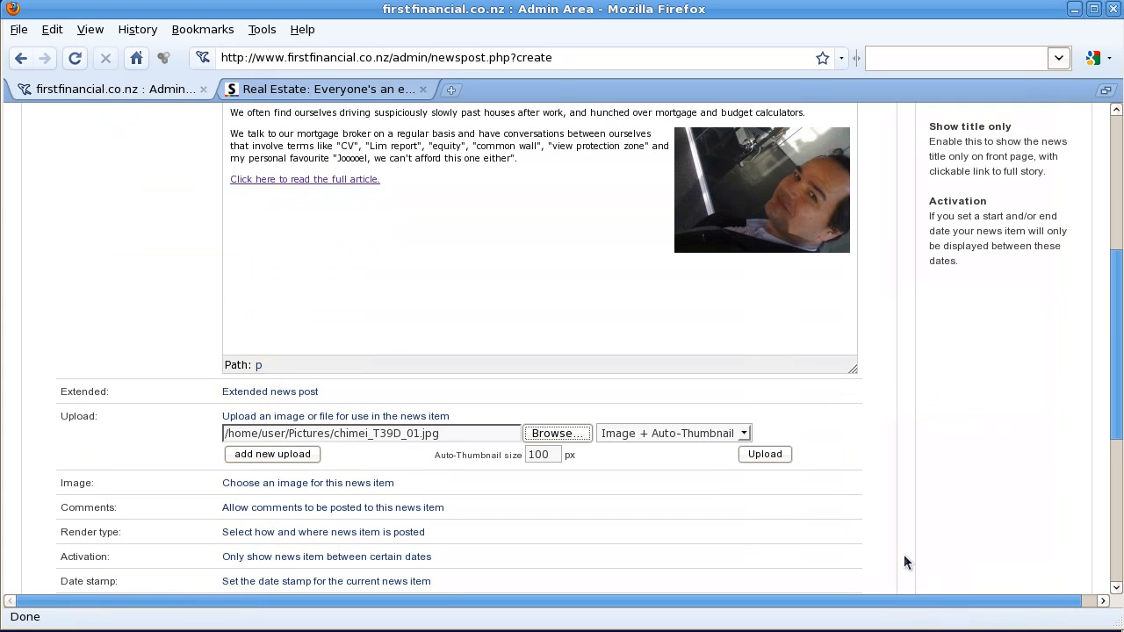
left_click(762, 456)
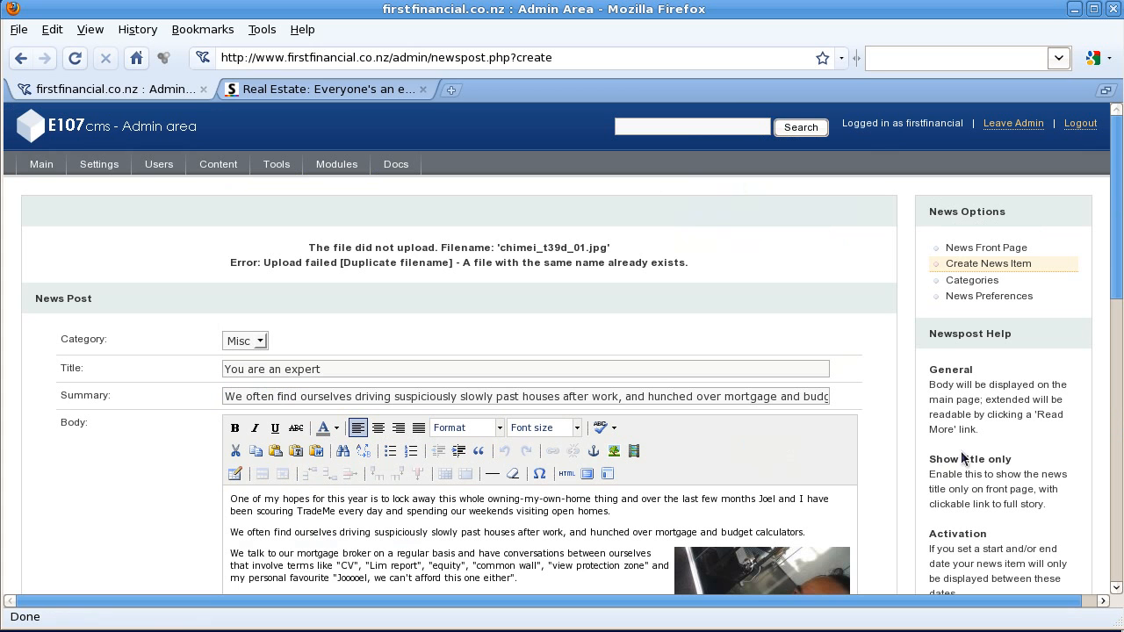
Step: Pick thumb_chimei_t39d_01.jpg instead of chimei_t39d_01.jpg as the news item image
left_click_drag(1119, 237, 1090, 427)
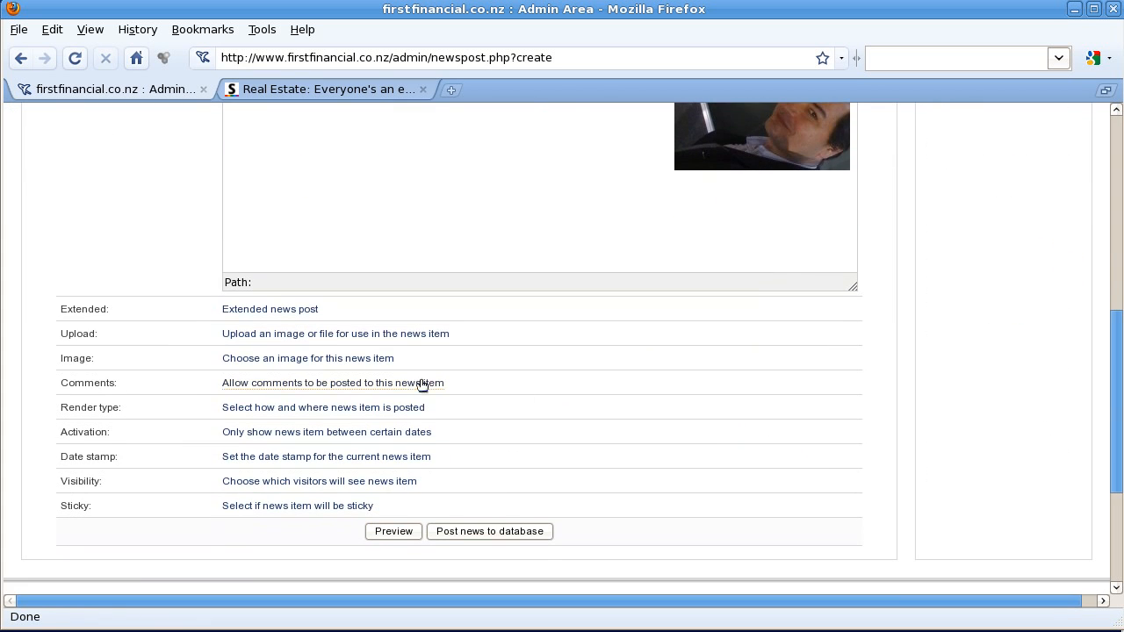
left_click(369, 360)
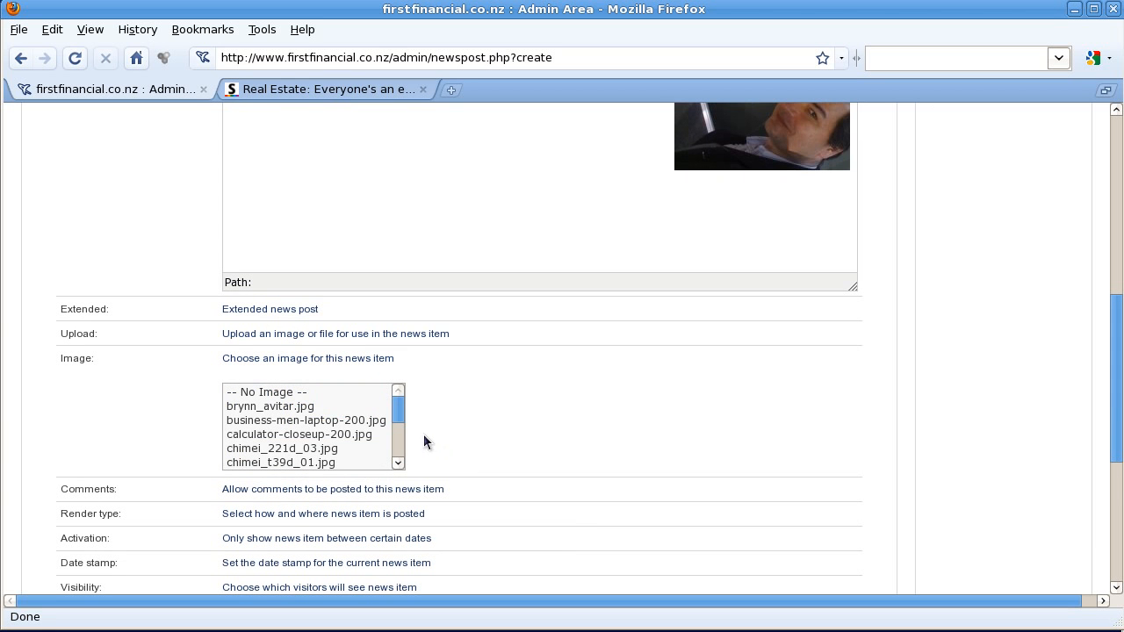
mouse_move(400, 413)
left_mouse_down()
mouse_move(407, 442)
mouse_move(403, 414)
left_mouse_up()
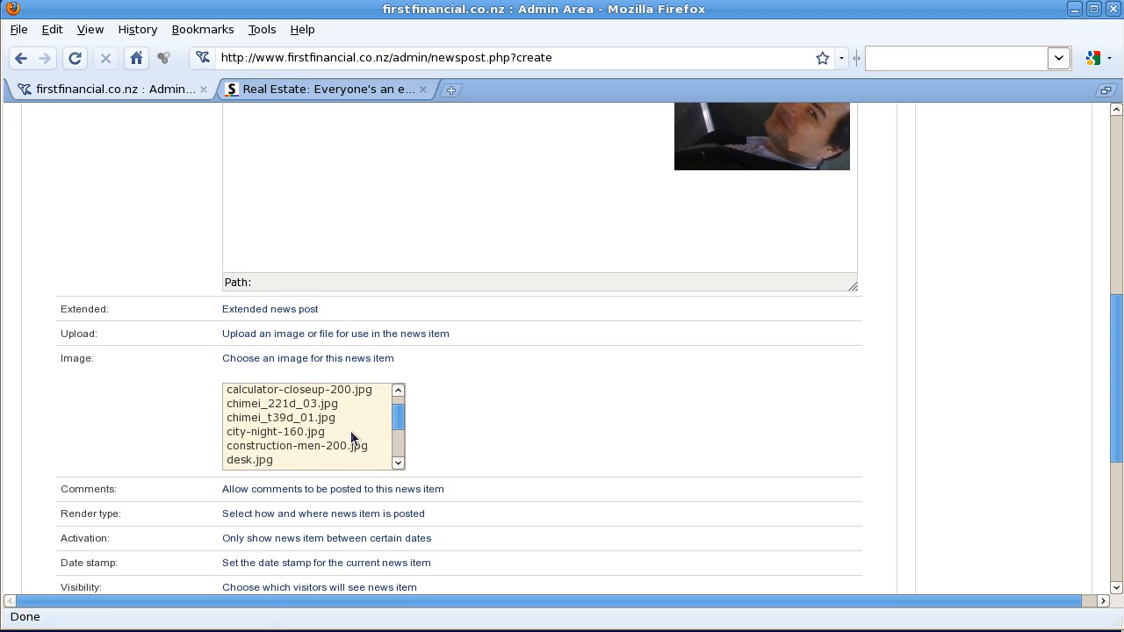
left_click(325, 419)
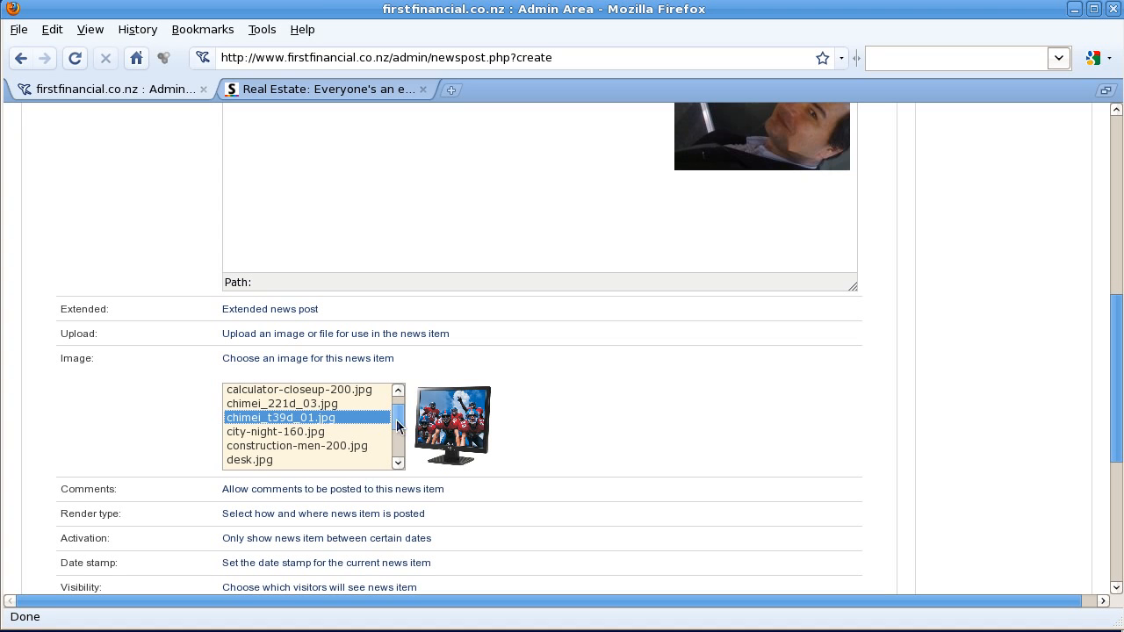
left_click_drag(397, 420, 401, 457)
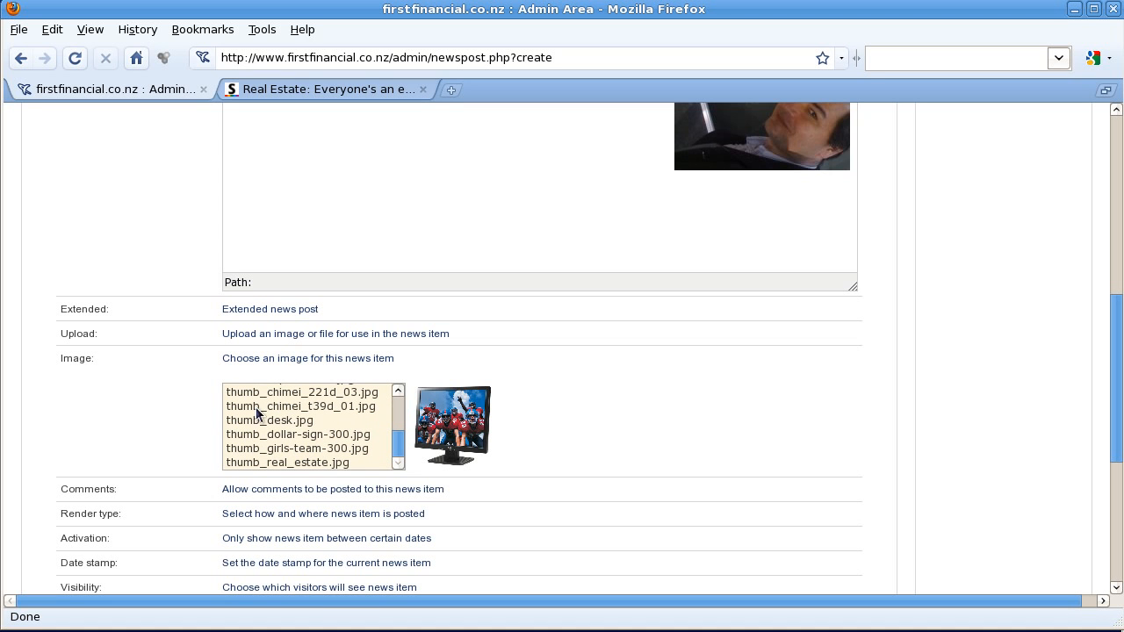
left_click(299, 407)
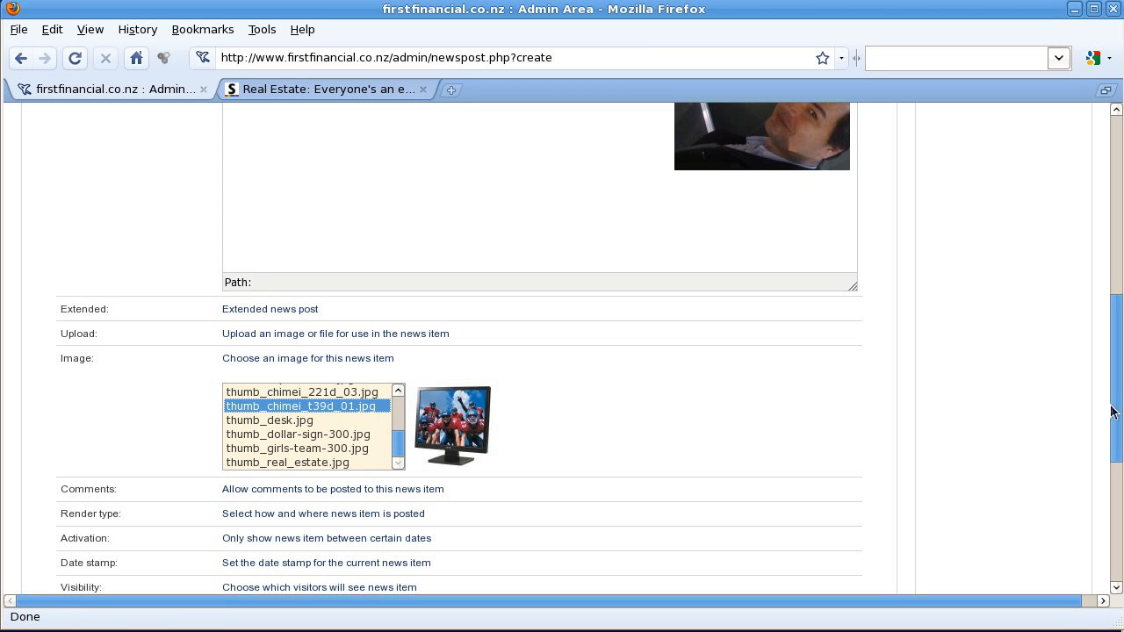
left_click_drag(1119, 386, 1119, 514)
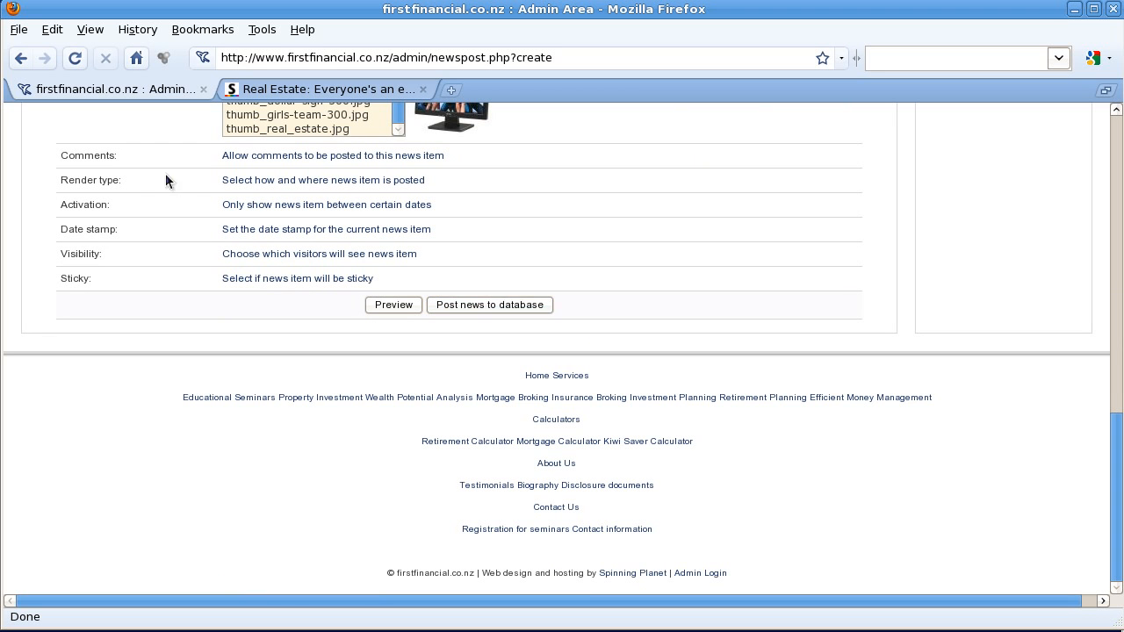
Step: Post 'You are an expert' to the database and reopen it from Home's Latest News
left_click(496, 307)
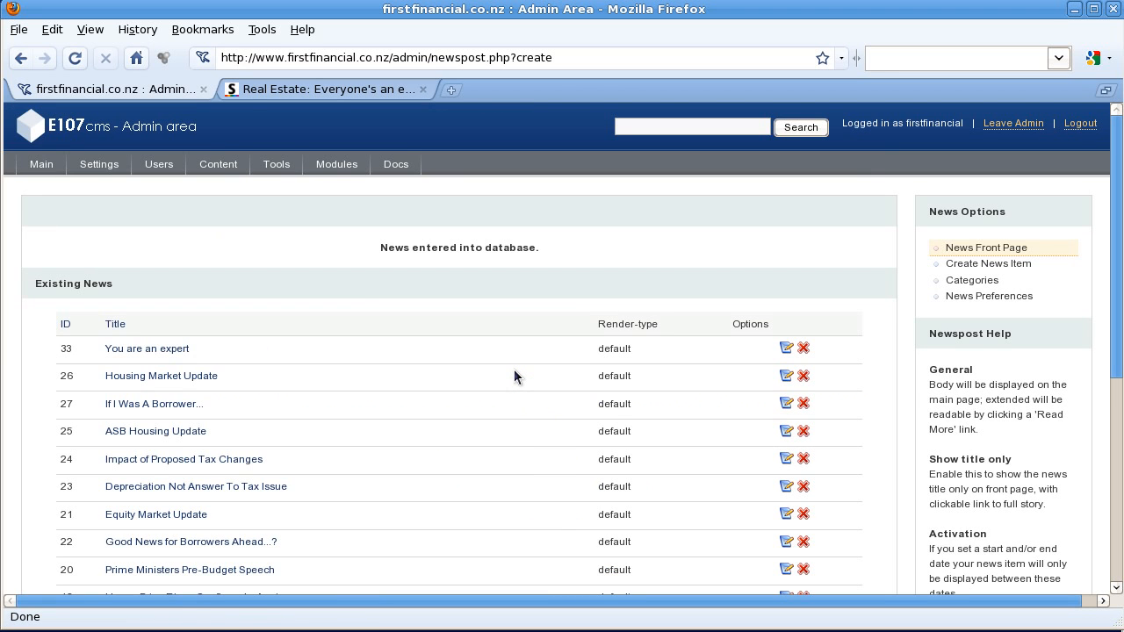
left_click(167, 352)
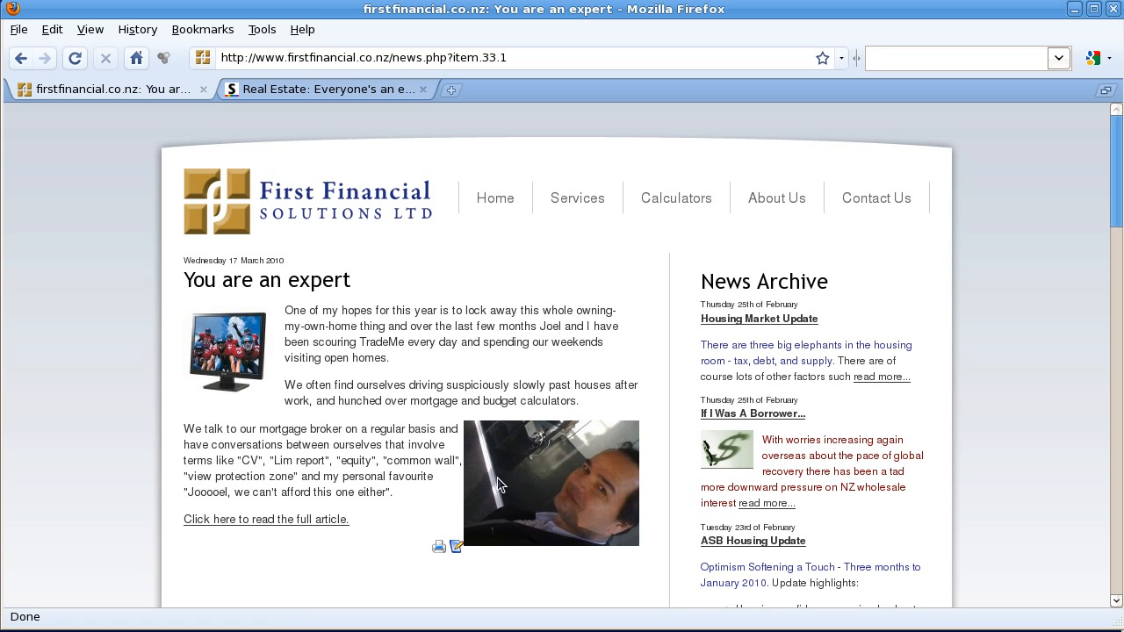
left_click(494, 200)
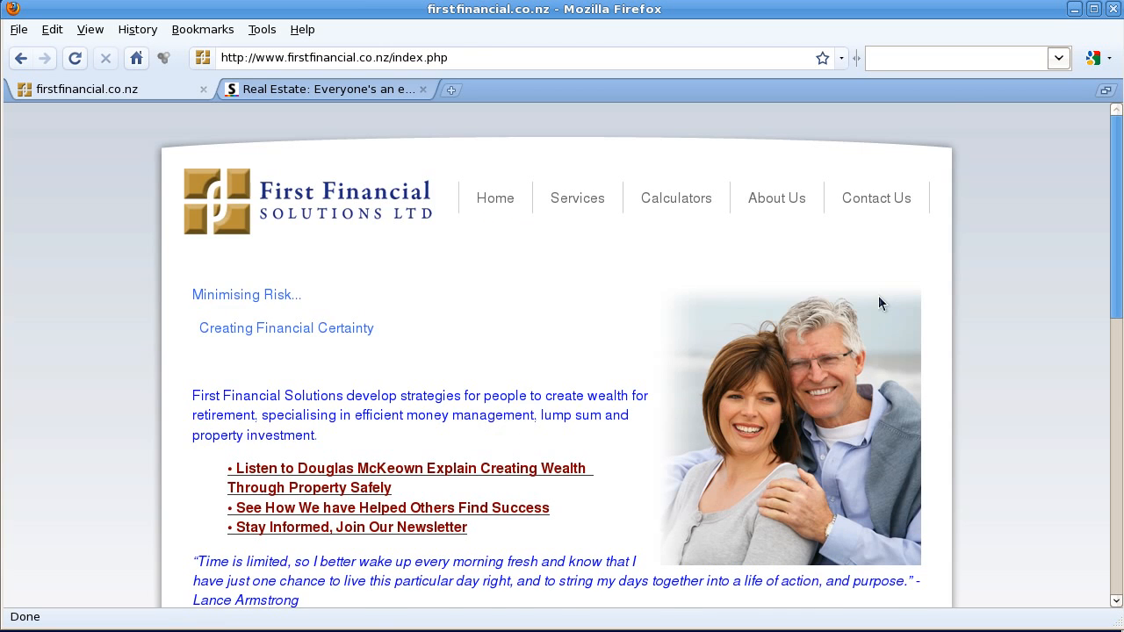
scroll(869, 312, "down", 5)
scroll(876, 303, "down", 5)
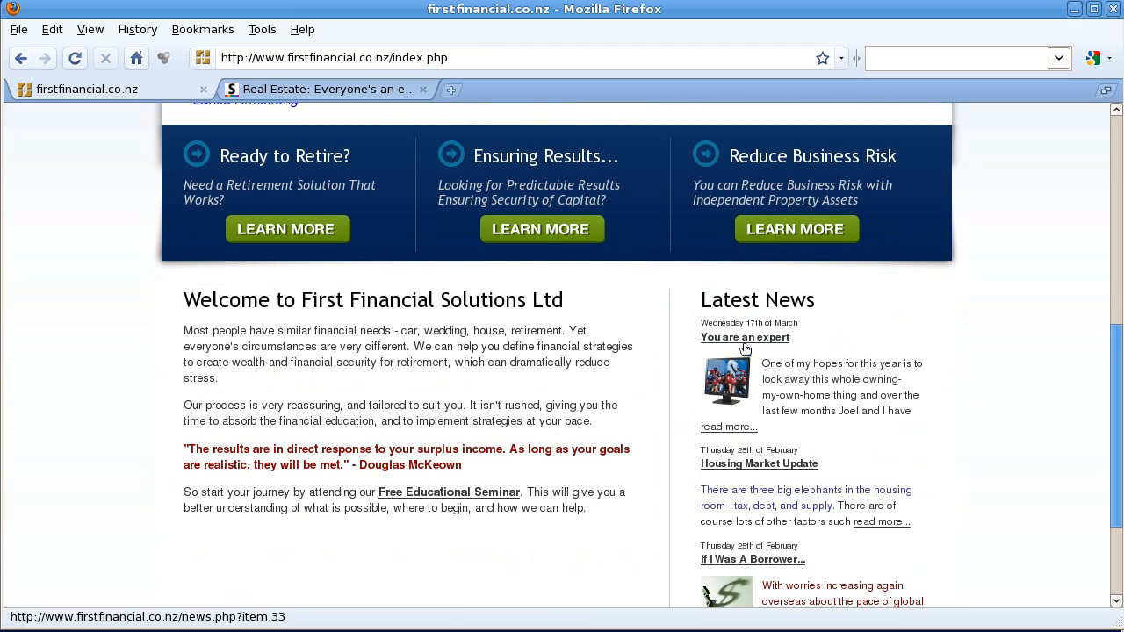
left_click(746, 337)
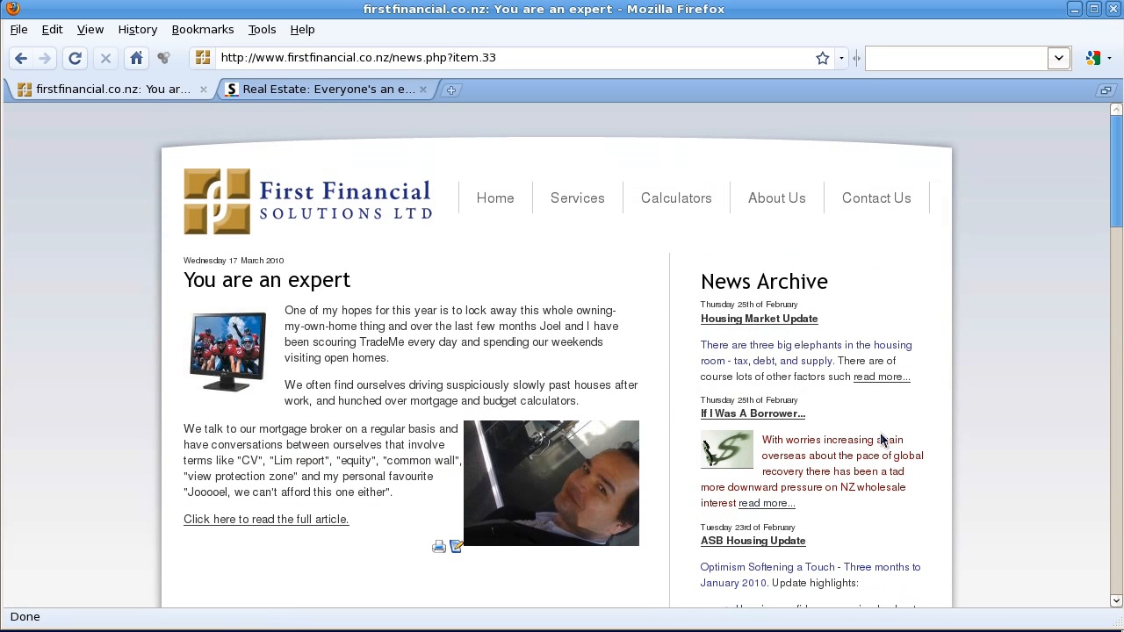